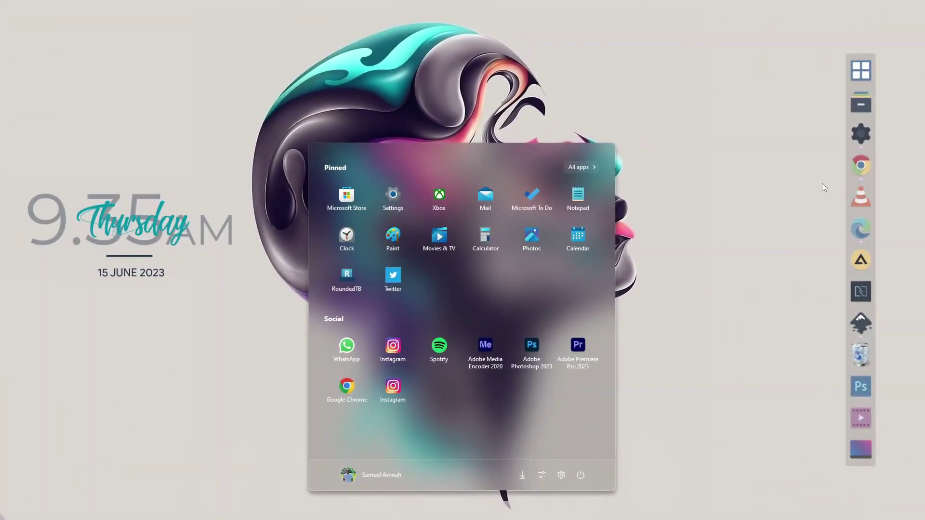
click(747, 179)
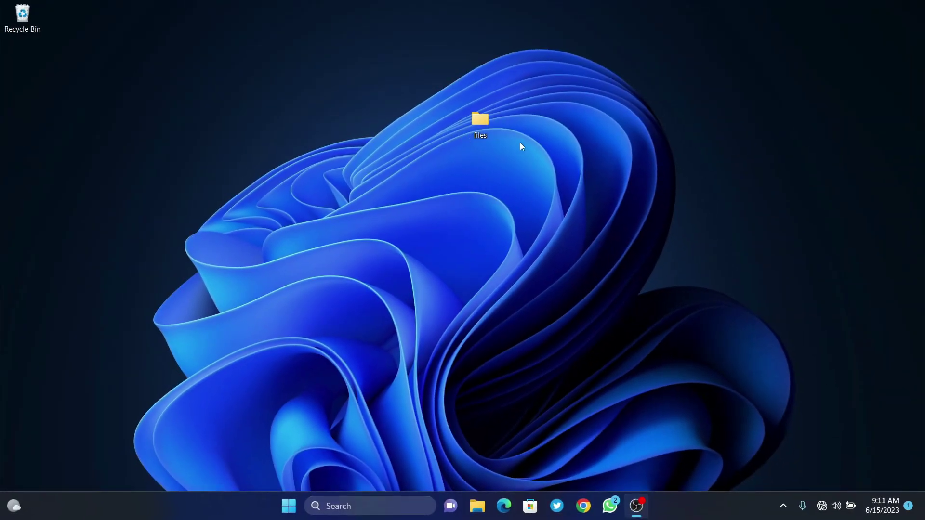
Open the files folder on the desktop and go into its Lumicons subfolder.
double_click(491, 116)
drag(638, 240, 259, 186)
click(313, 294)
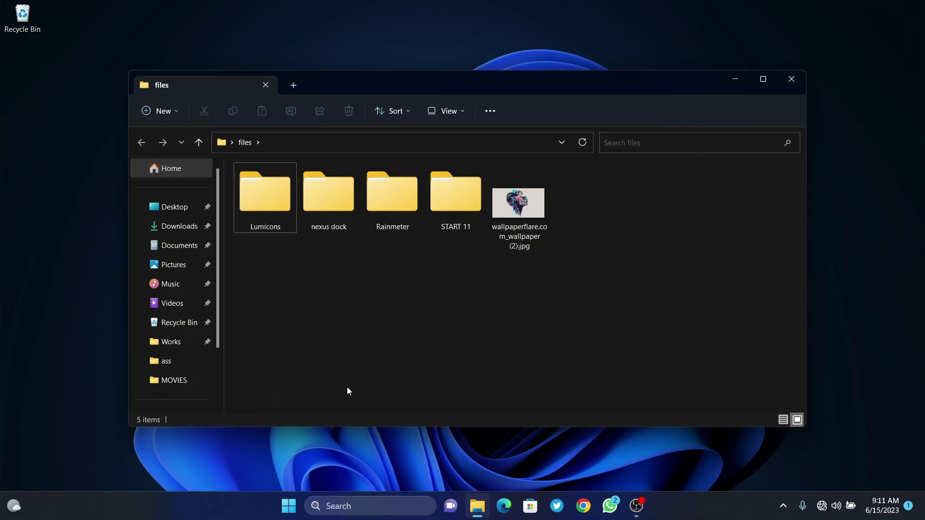
double_click(264, 202)
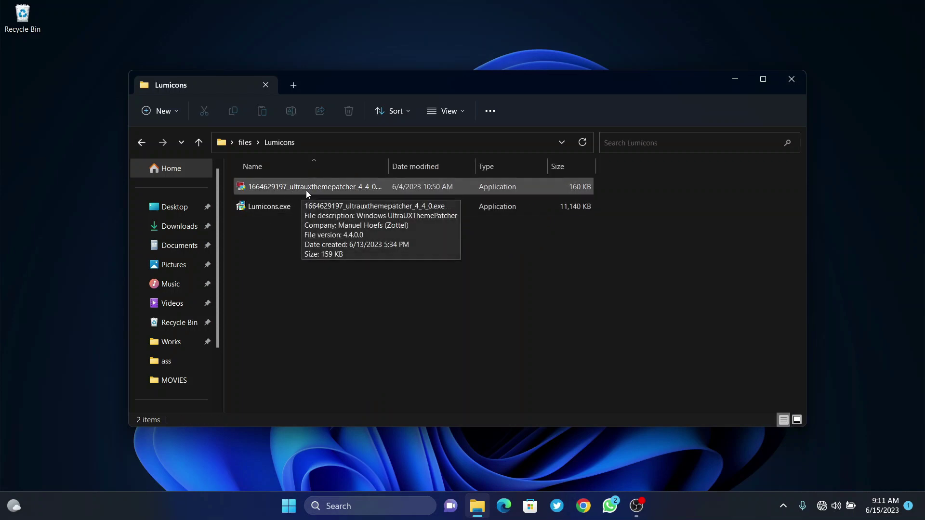
Install UltraUXThemePatcher 4.4.0 from the Lumicons folder, accepting the license agreement and finishing the setup.
double_click(306, 189)
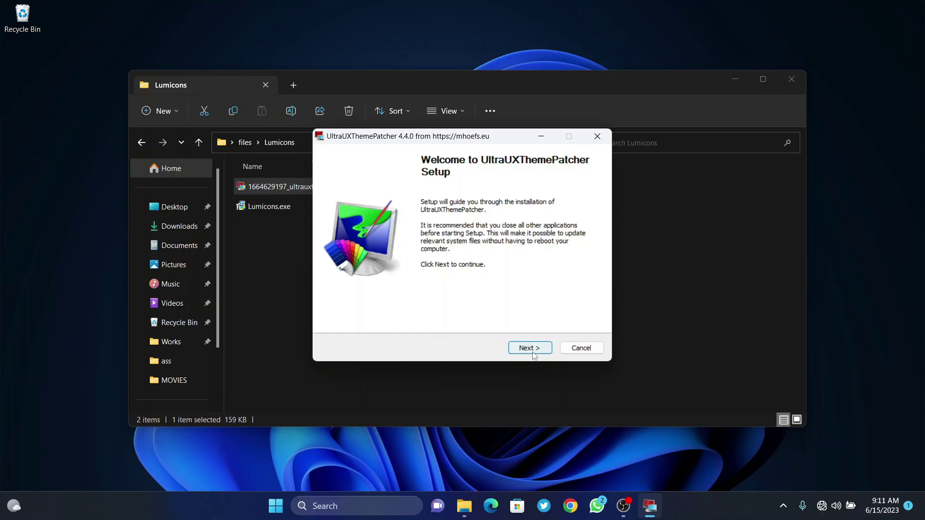
click(534, 348)
click(426, 321)
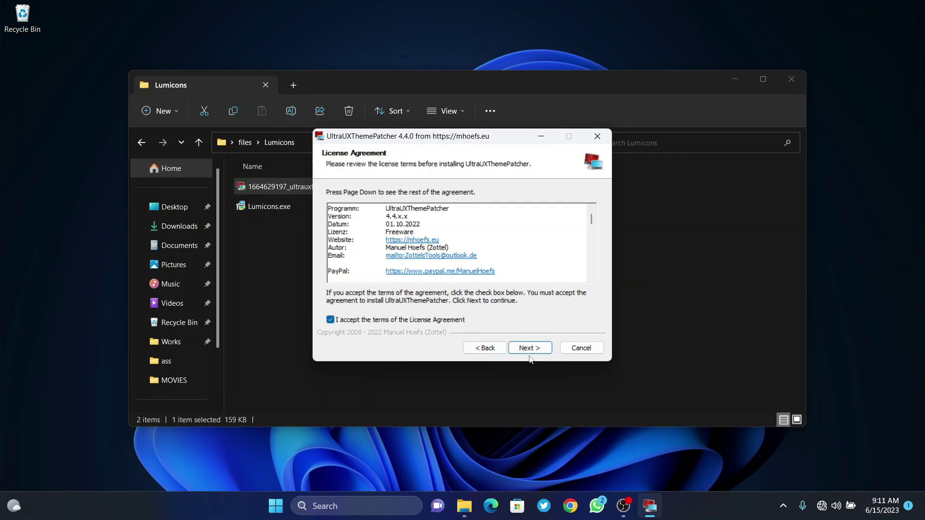
click(530, 349)
click(533, 349)
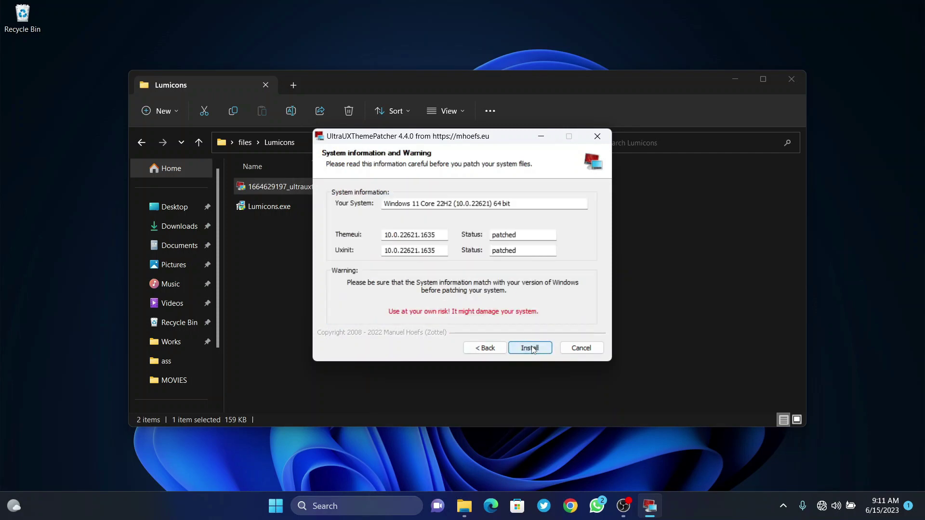
click(533, 349)
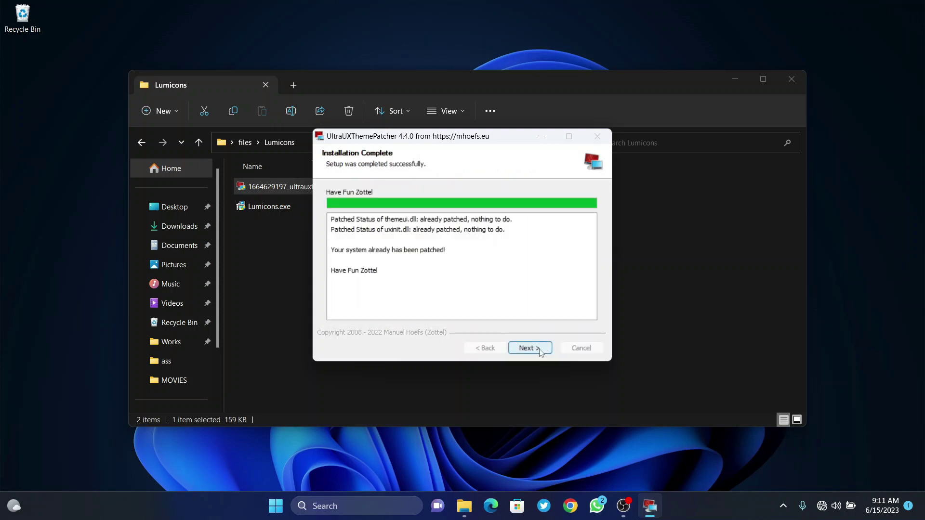
click(533, 350)
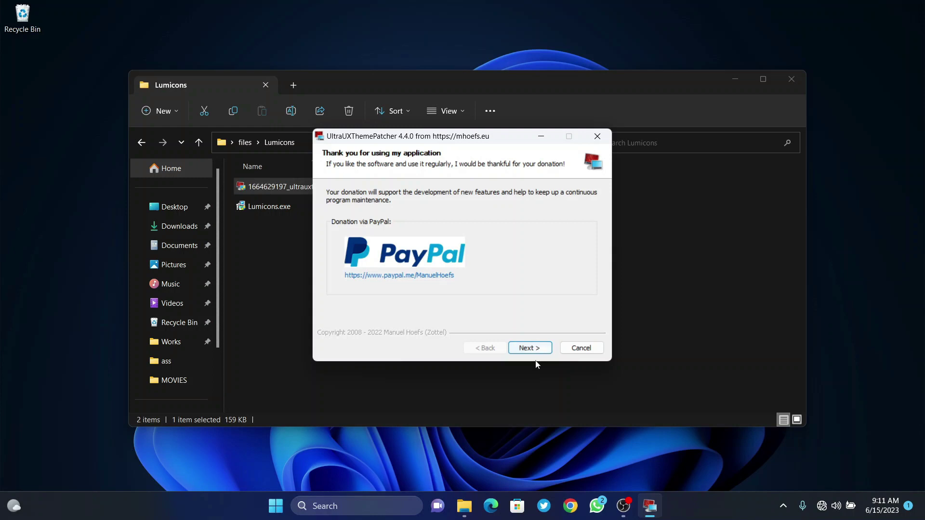
click(530, 348)
click(530, 348)
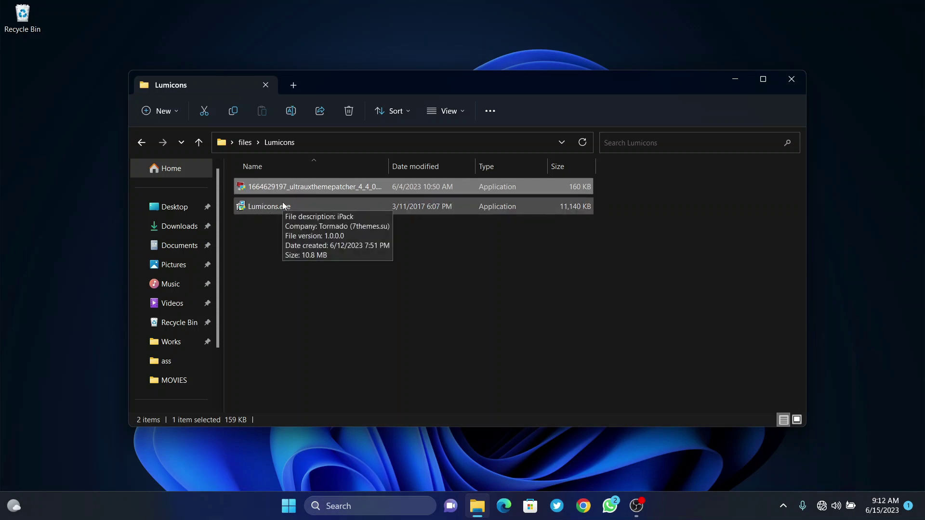
Install the Lumicons icon pack from Lumicons.exe, accepting the agreement, patching all files and making a restore point.
double_click(296, 207)
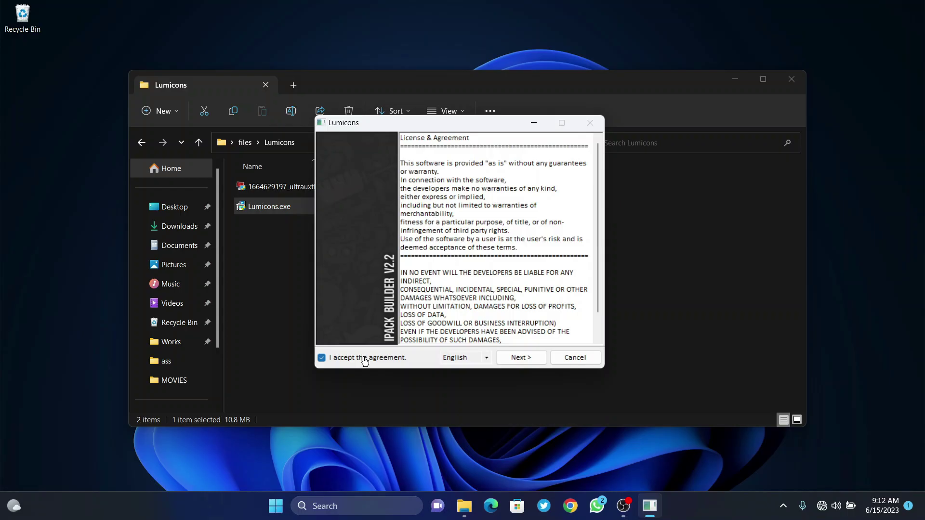
click(362, 359)
click(520, 358)
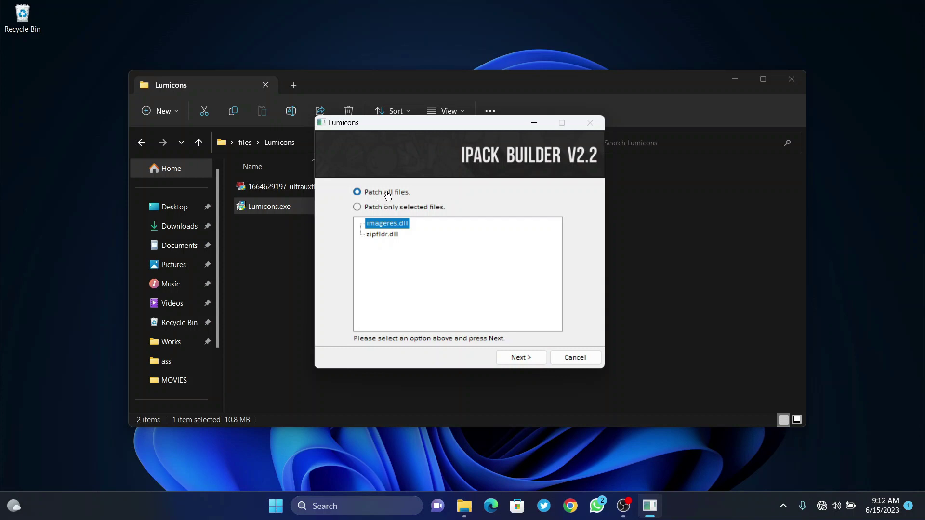
click(359, 193)
click(512, 357)
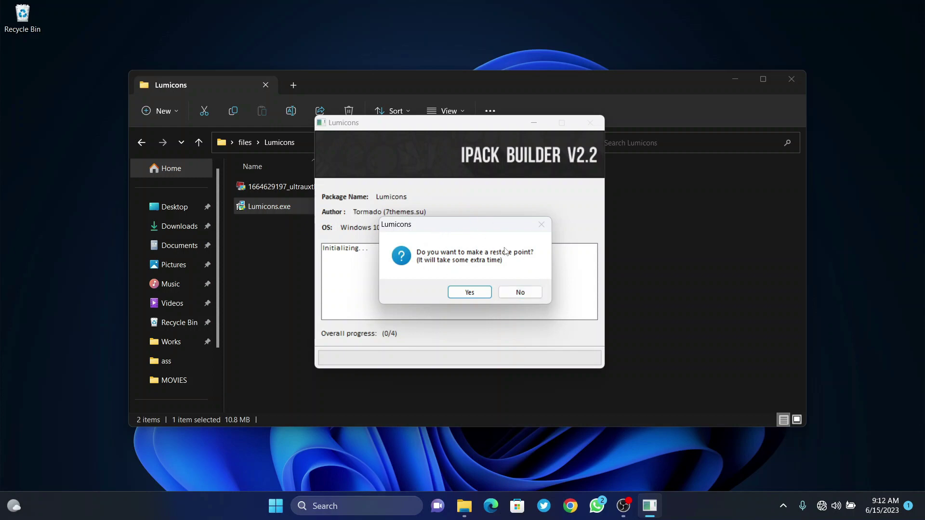
click(482, 294)
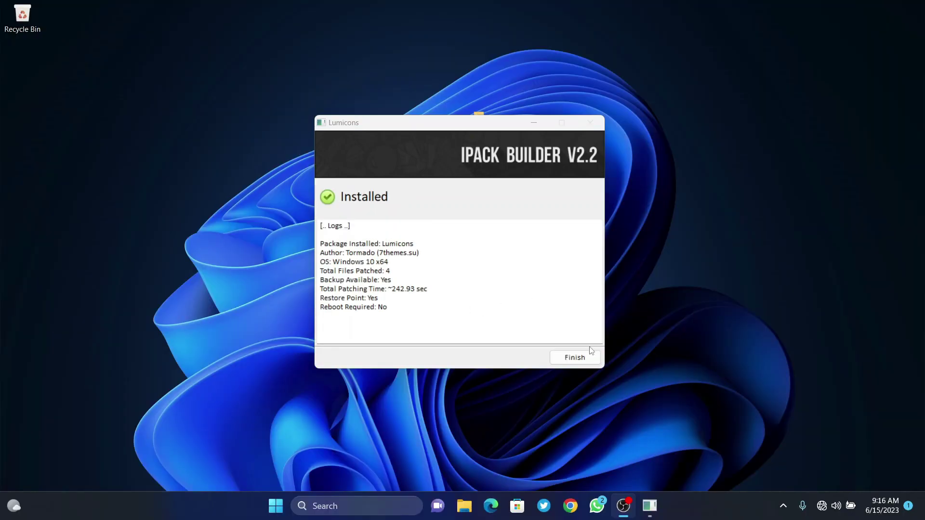
click(575, 358)
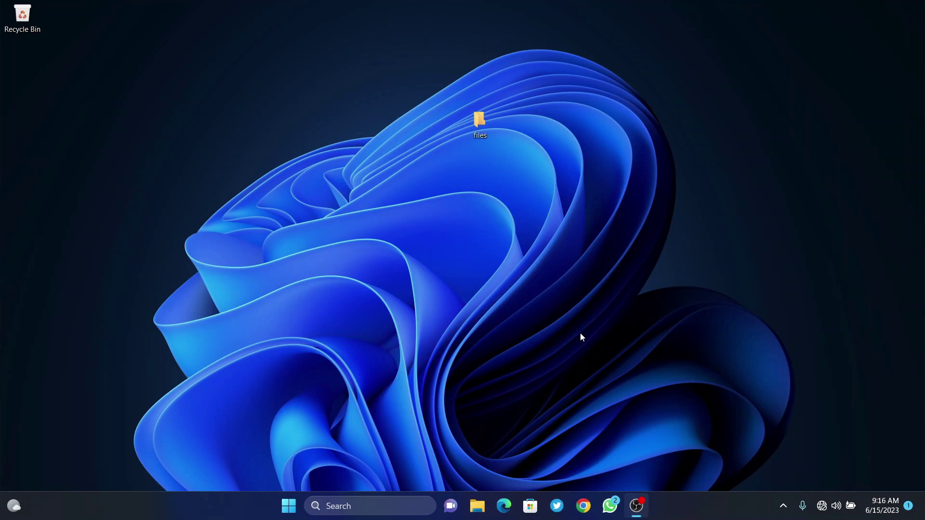
Extract nexus.zip from the nexus dock folder inside files into a nexus subfolder using WinRAR.
double_click(479, 125)
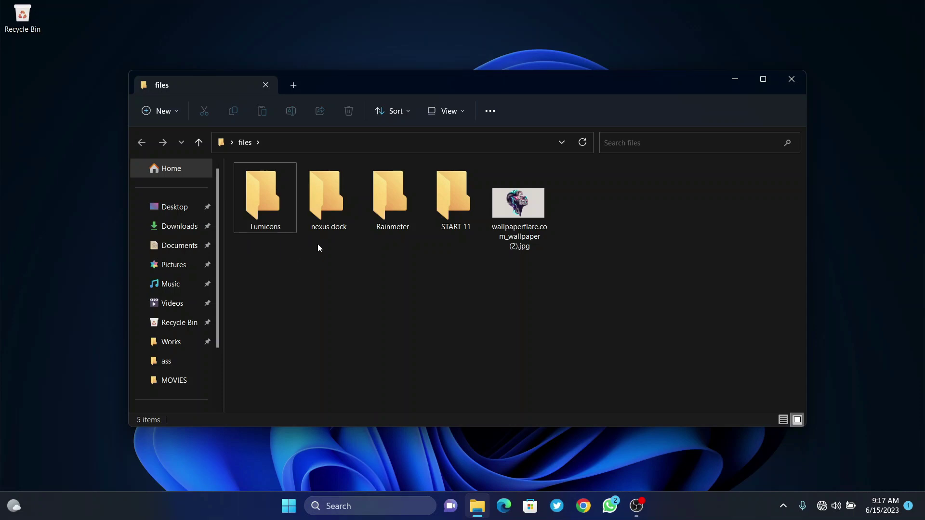
double_click(340, 203)
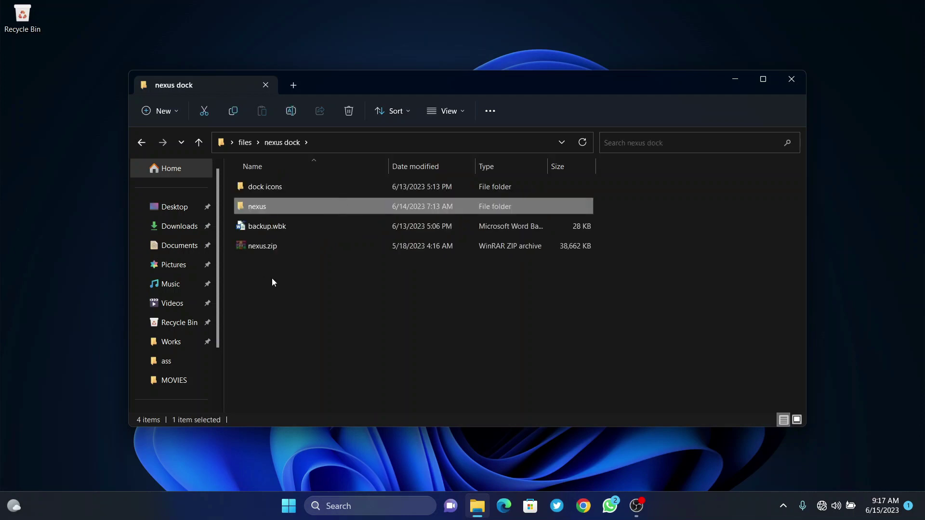
click(275, 247)
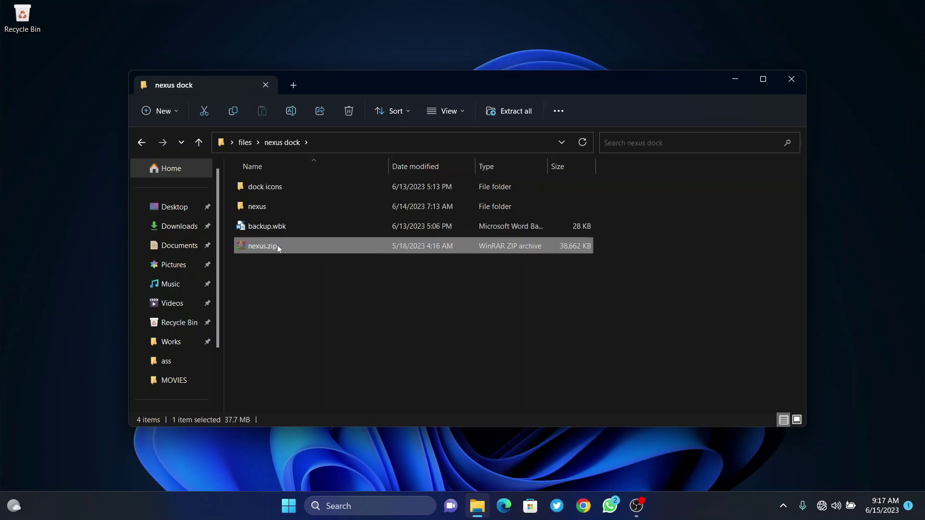
right_click(277, 246)
mouse_move(400, 206)
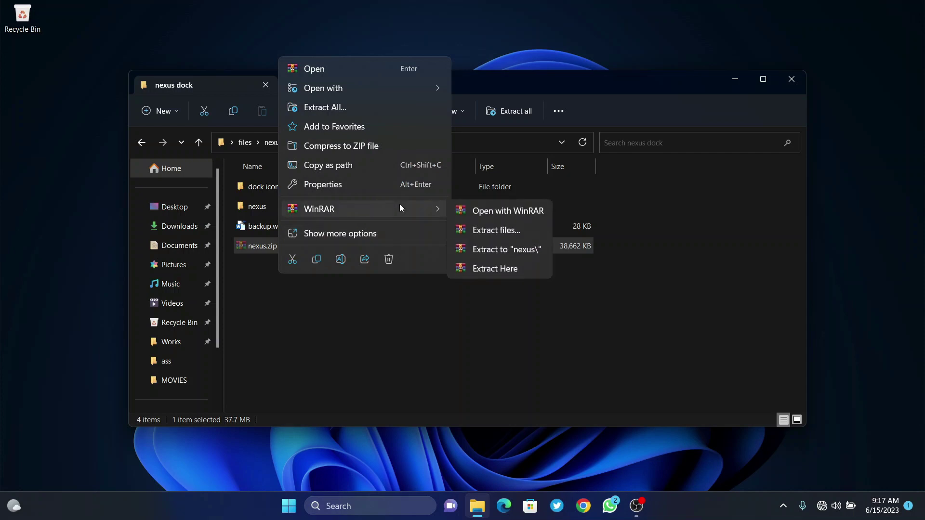
click(494, 247)
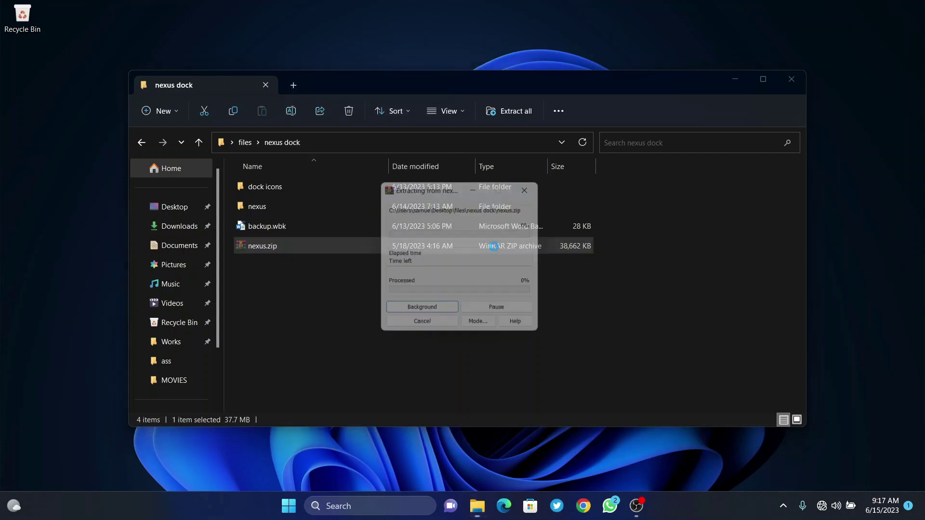
click(440, 326)
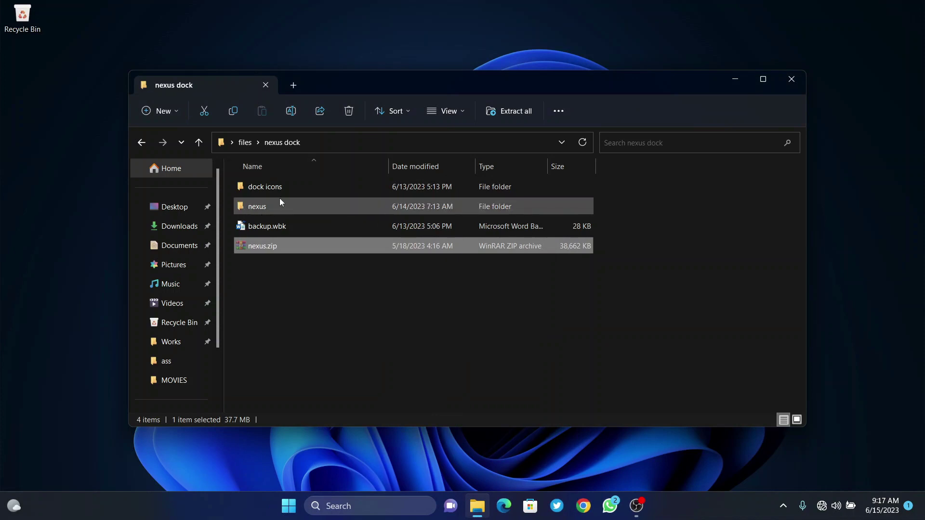
Install Nexus 22.7 with NexusSetup.exe in English, accepting the agreement and the default destination C:\Program Files (x86)\Winstep.
double_click(258, 204)
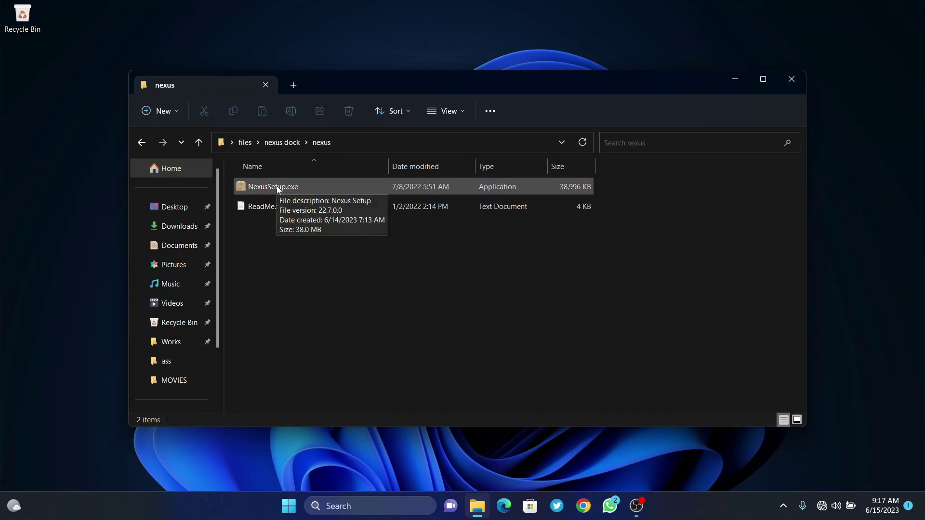
click(278, 189)
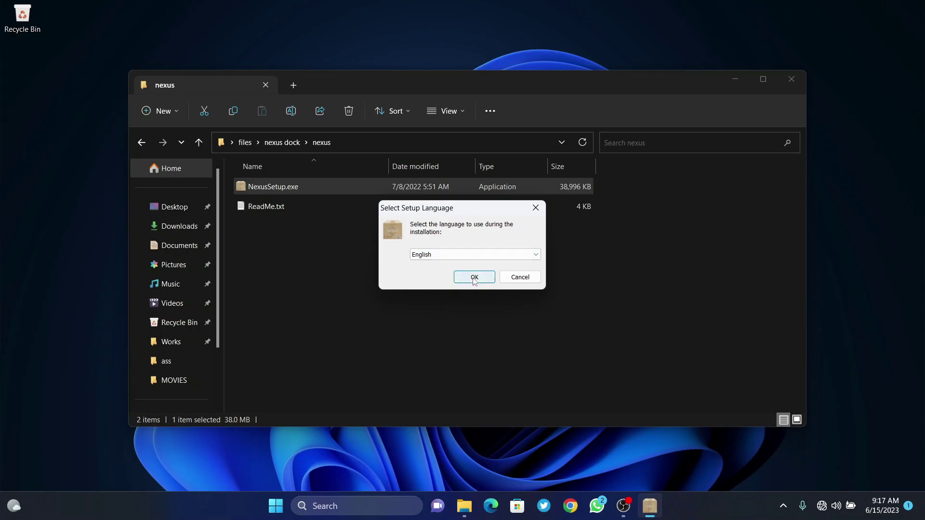
click(474, 278)
click(384, 310)
click(527, 347)
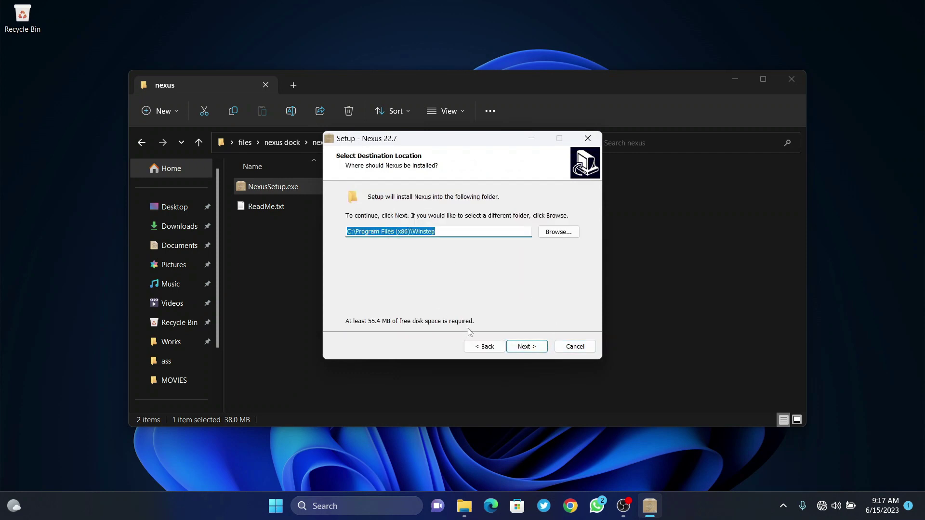
click(532, 349)
click(533, 348)
click(532, 349)
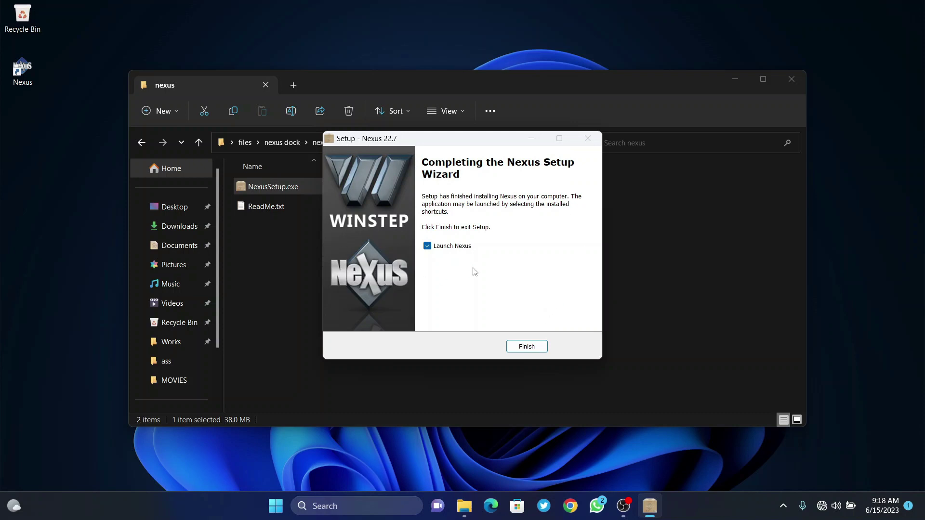
Finish the Nexus setup with the Launch Nexus option enabled.
click(427, 246)
click(427, 245)
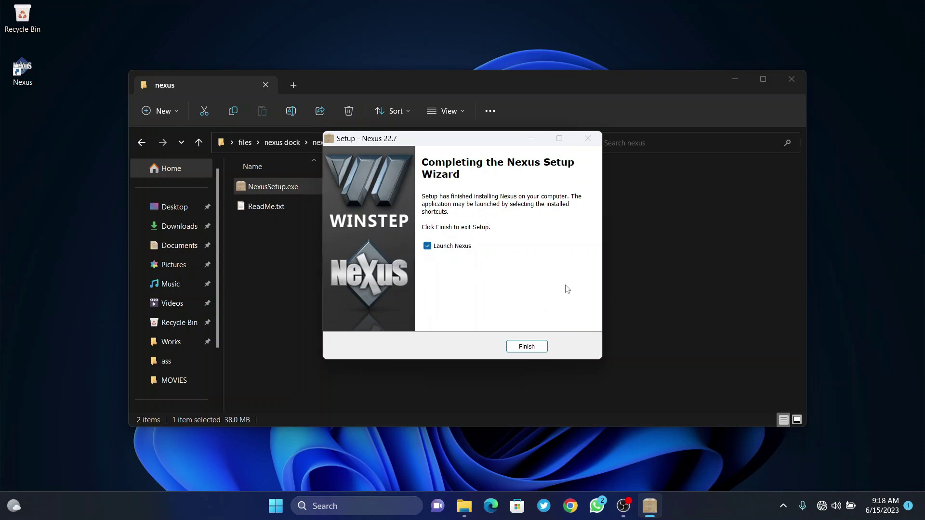
click(527, 347)
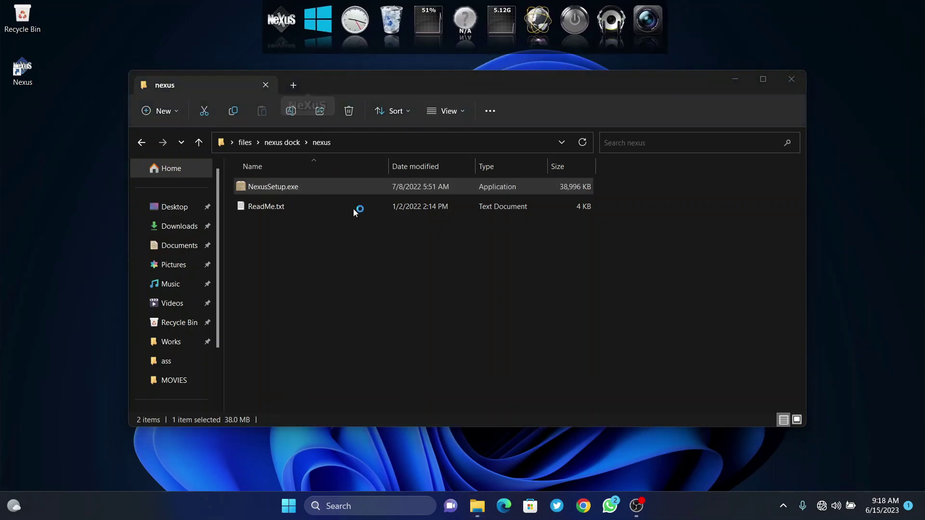
Copy the dock icons folder from nexus dock to Local Disk (C:), replacing the files in the destination.
click(288, 142)
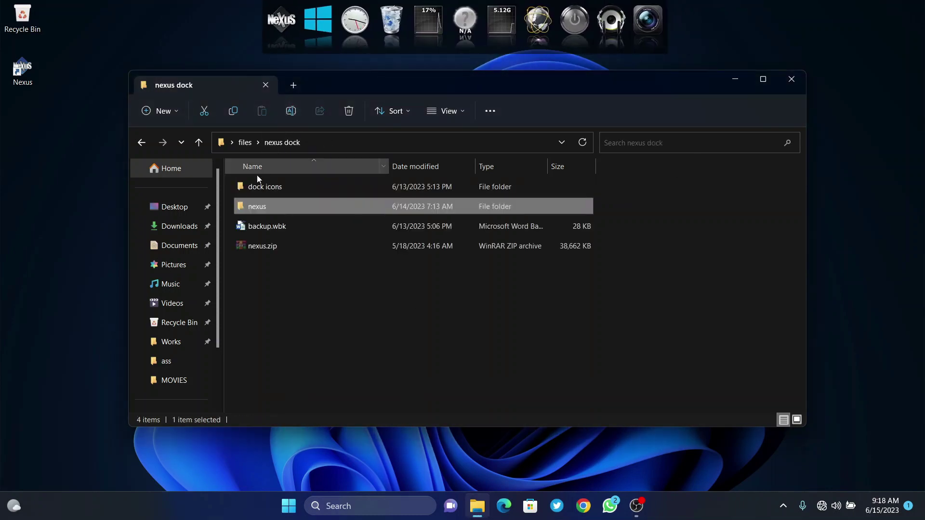
click(254, 188)
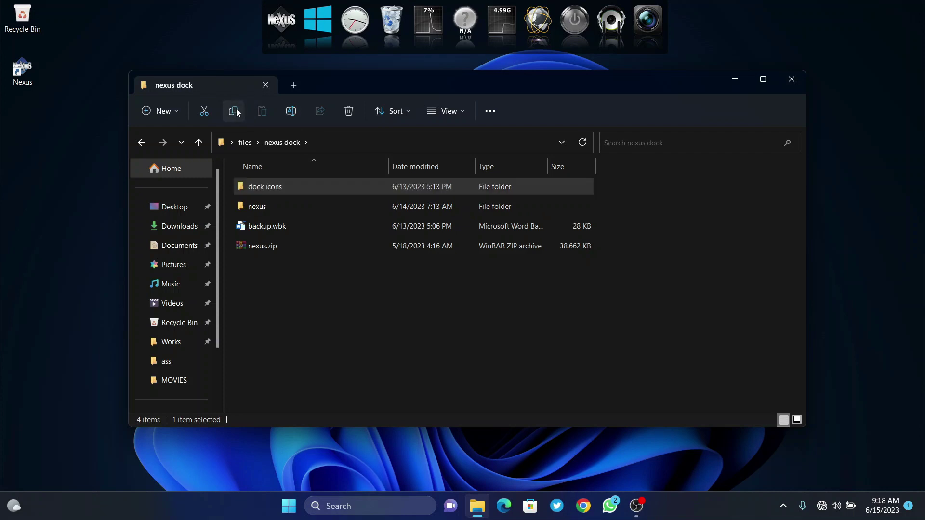
scroll(173, 309, down, 2)
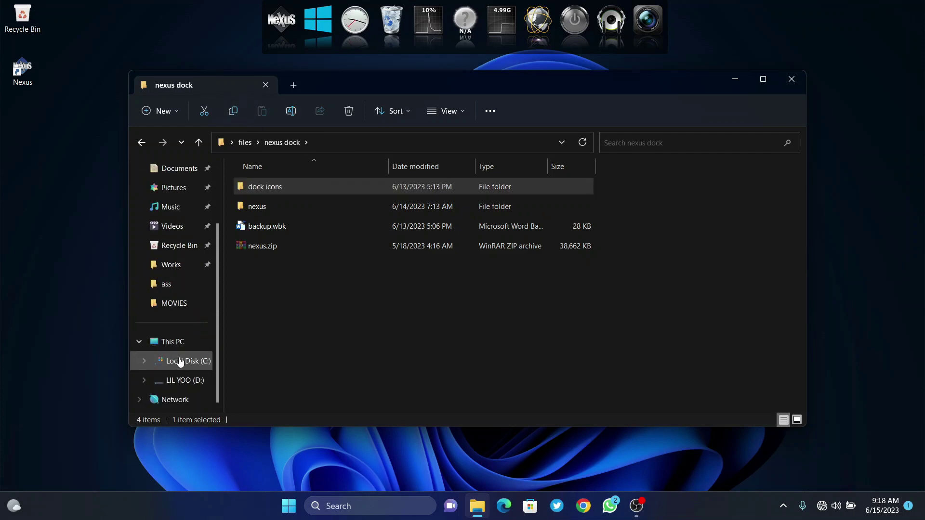
click(178, 361)
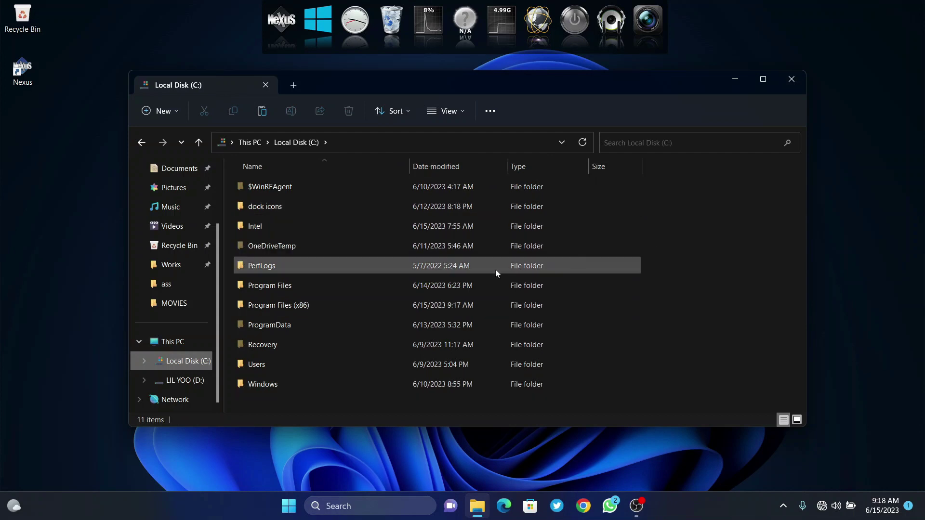
click(174, 342)
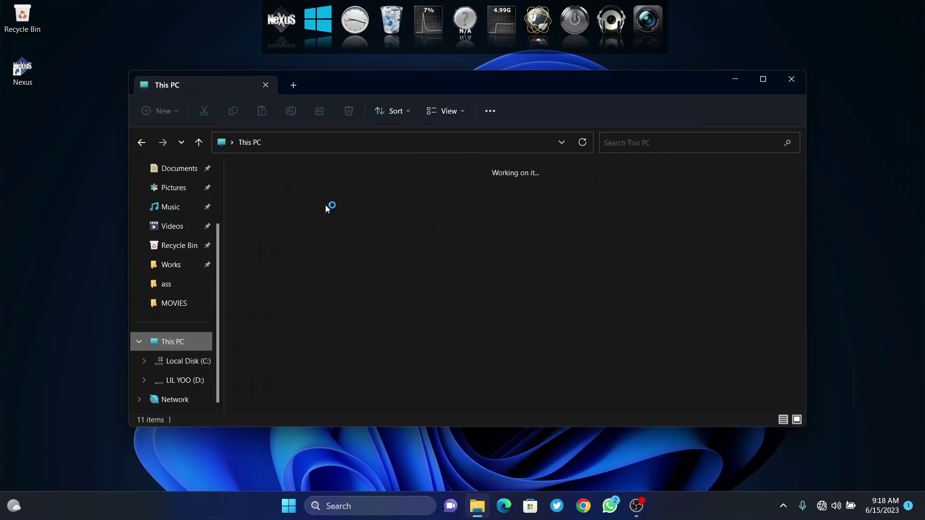
double_click(296, 195)
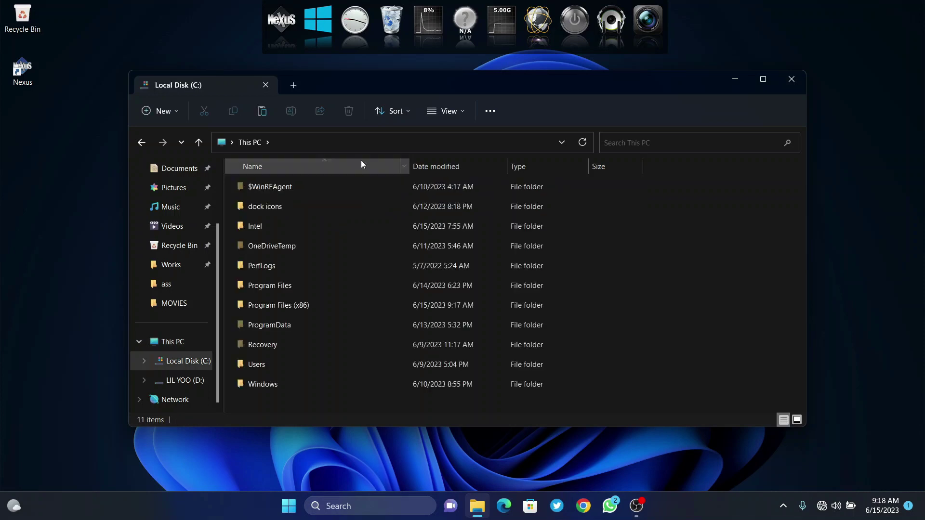
right_click(693, 213)
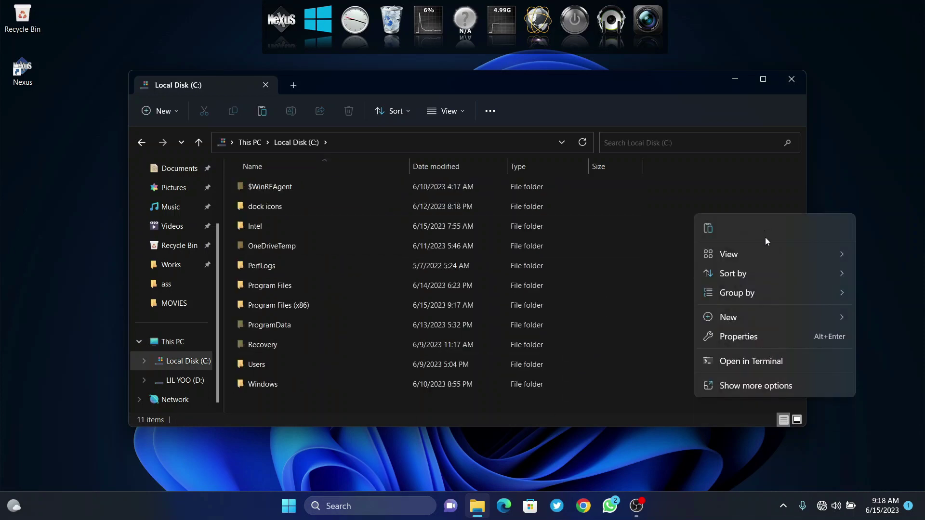
key(Escape)
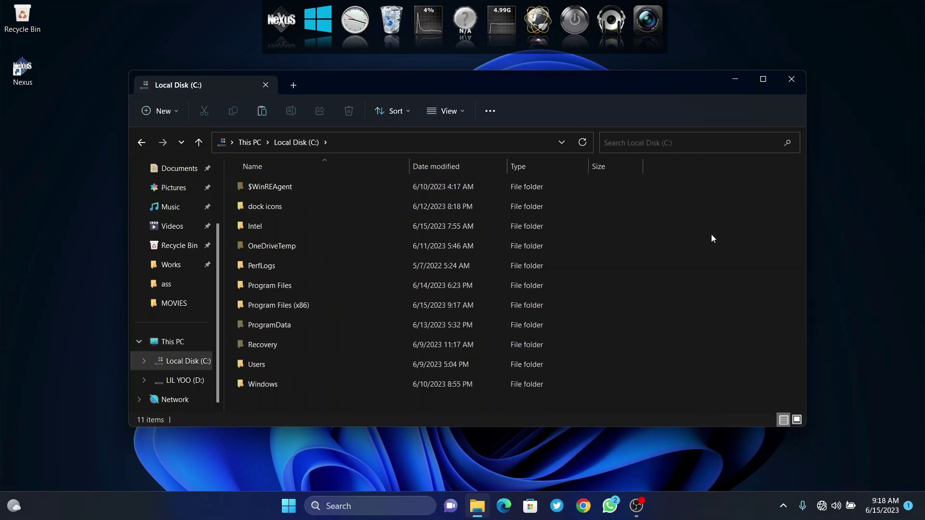
key(ctrl+v)
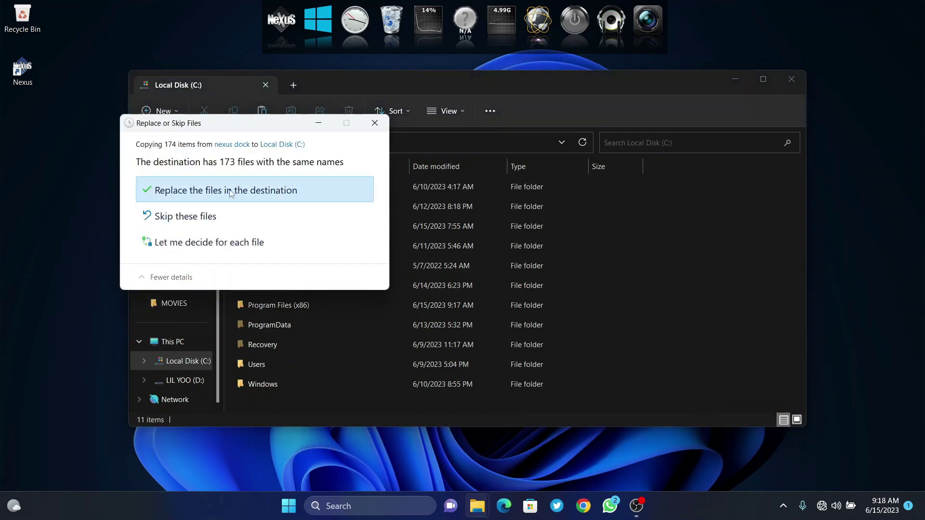
click(229, 190)
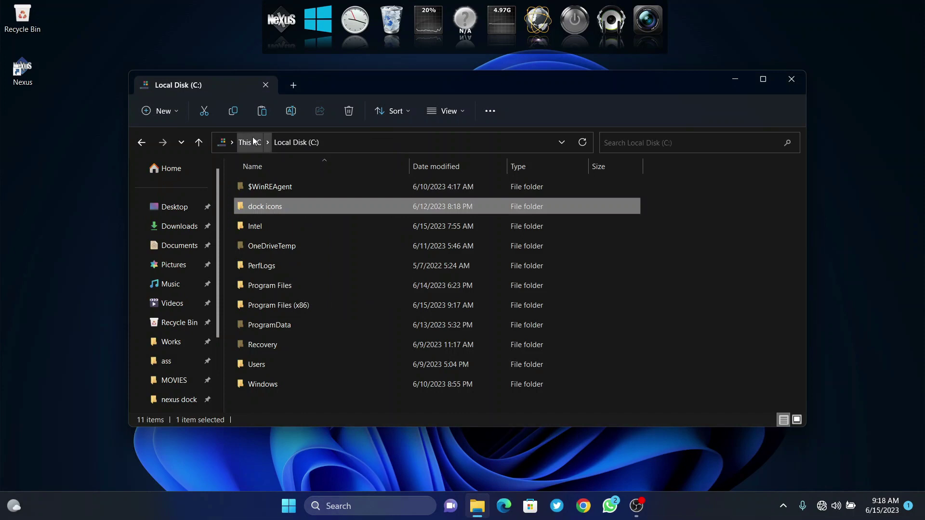
Restore the Nexus configuration settings from backup.wbk in the Desktop\files\nexus dock folder.
scroll(183, 359, down, 1)
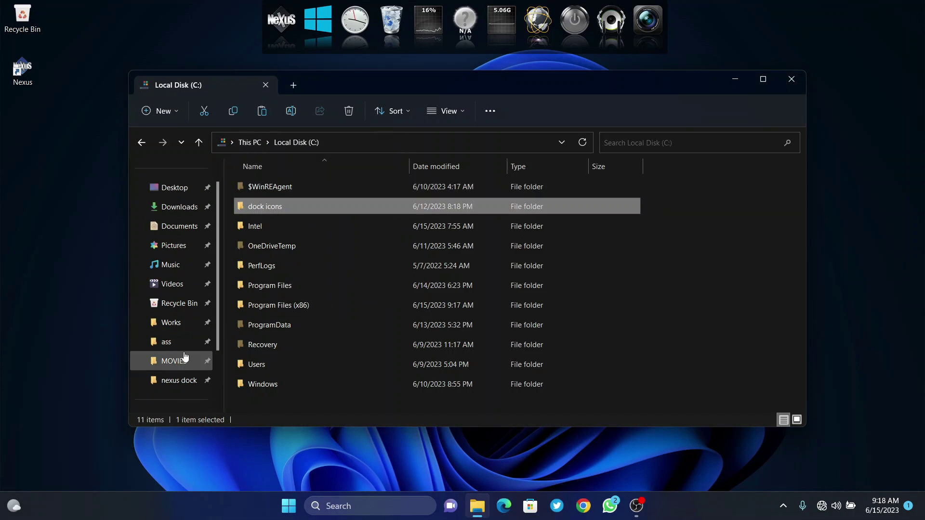
click(179, 381)
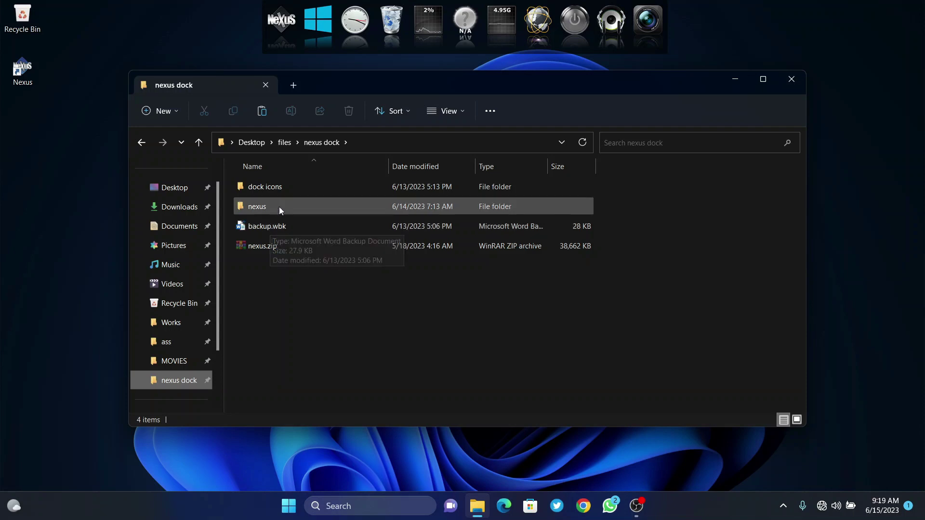
click(279, 38)
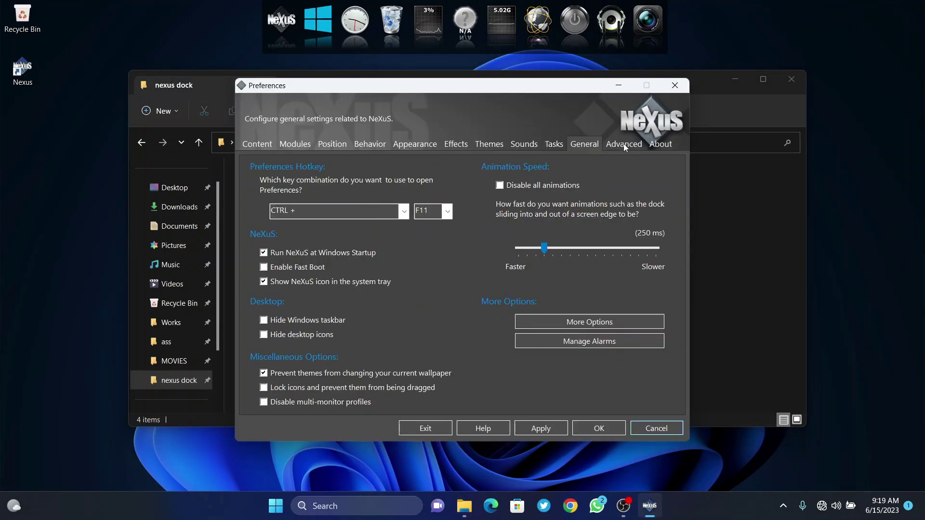
click(624, 144)
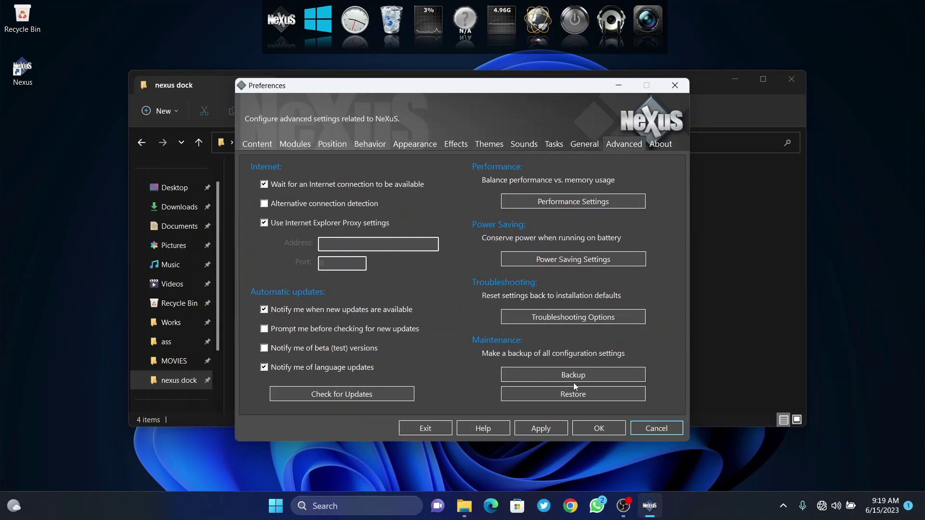
click(580, 395)
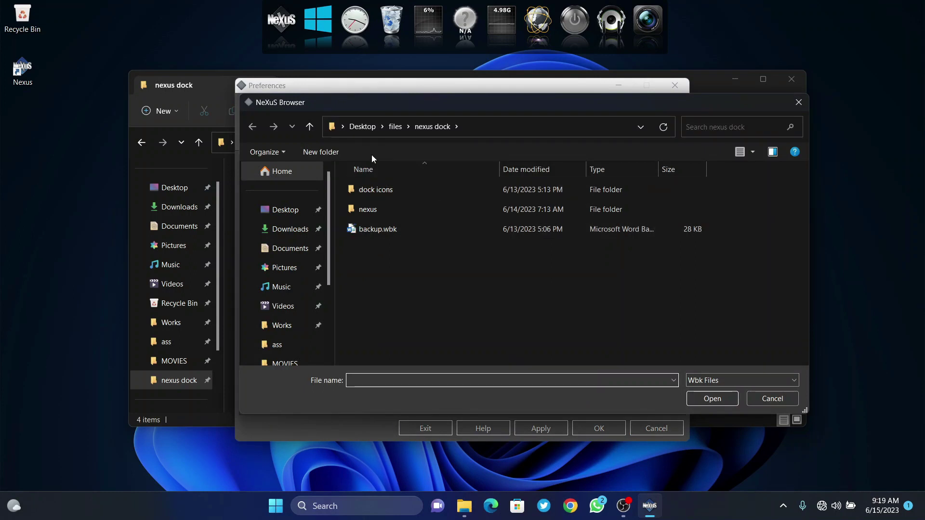
click(282, 212)
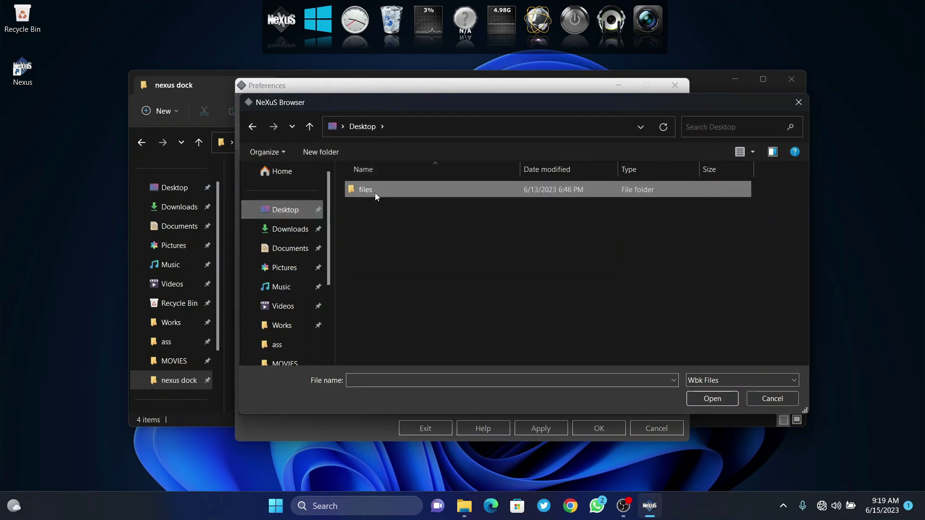
double_click(374, 193)
double_click(386, 210)
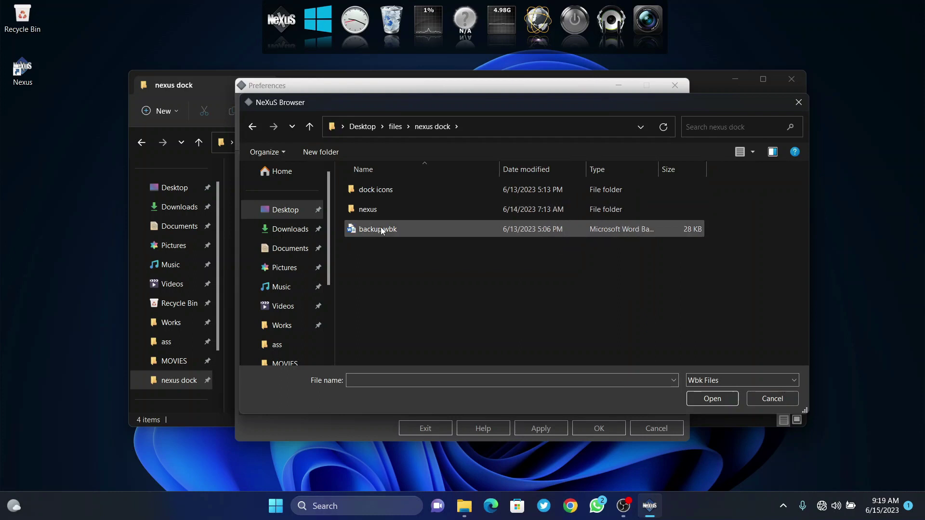
click(381, 230)
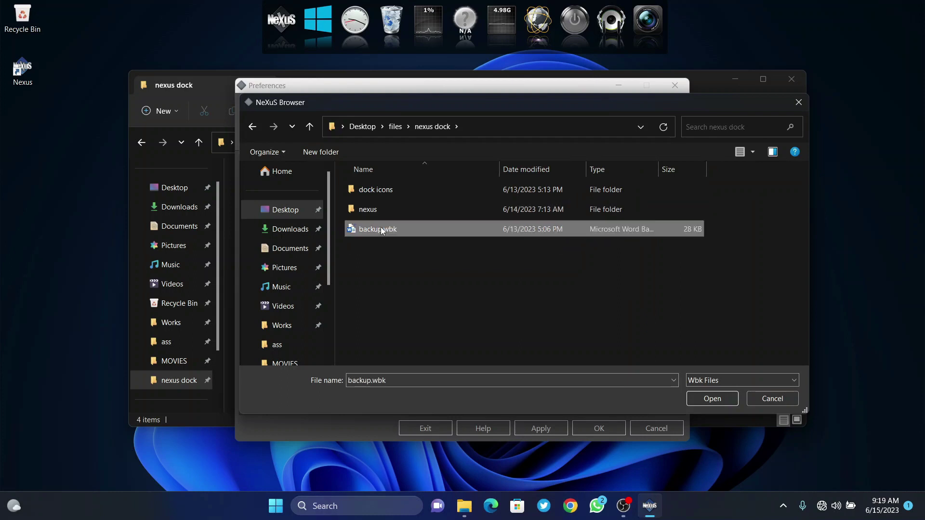
click(712, 399)
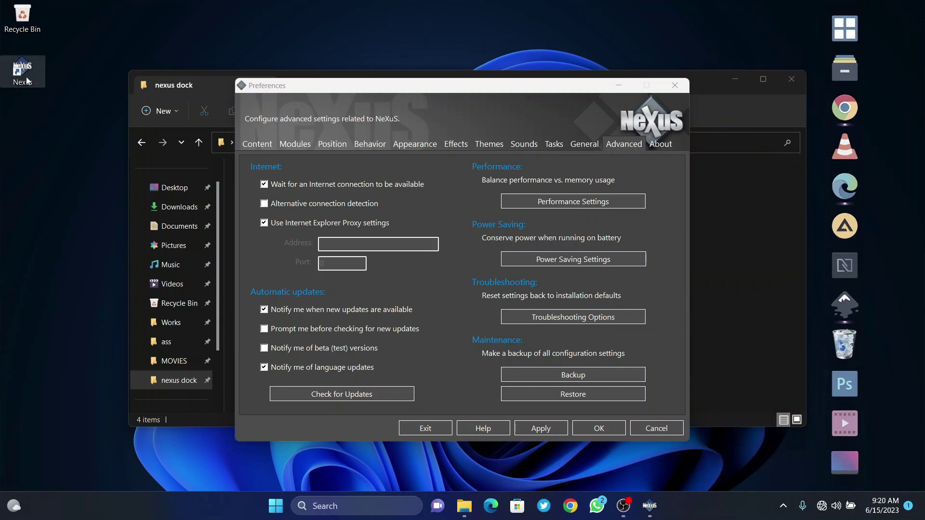
Add the Nexus desktop shortcut to the dock between the file manager and Chrome, and open its dock entry properties.
drag(27, 69, 36, 75)
drag(712, 129, 849, 108)
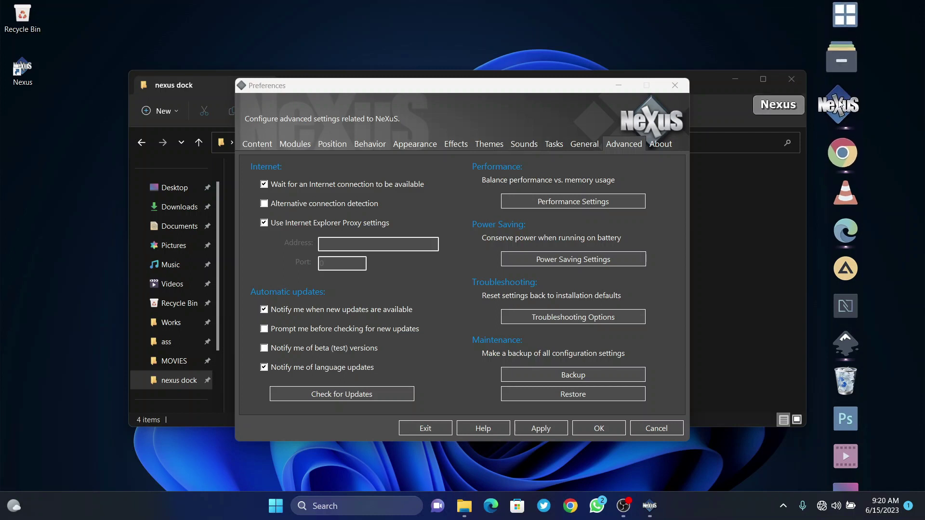
right_click(838, 104)
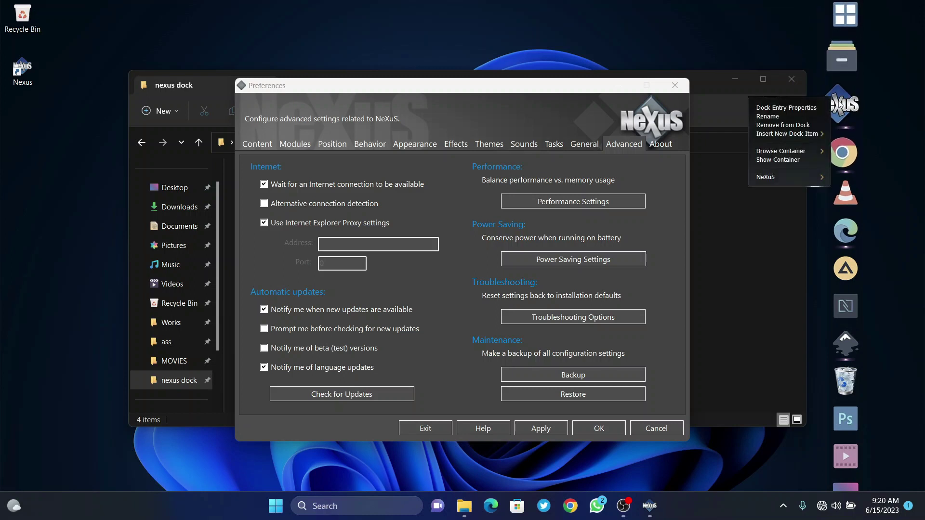
click(785, 107)
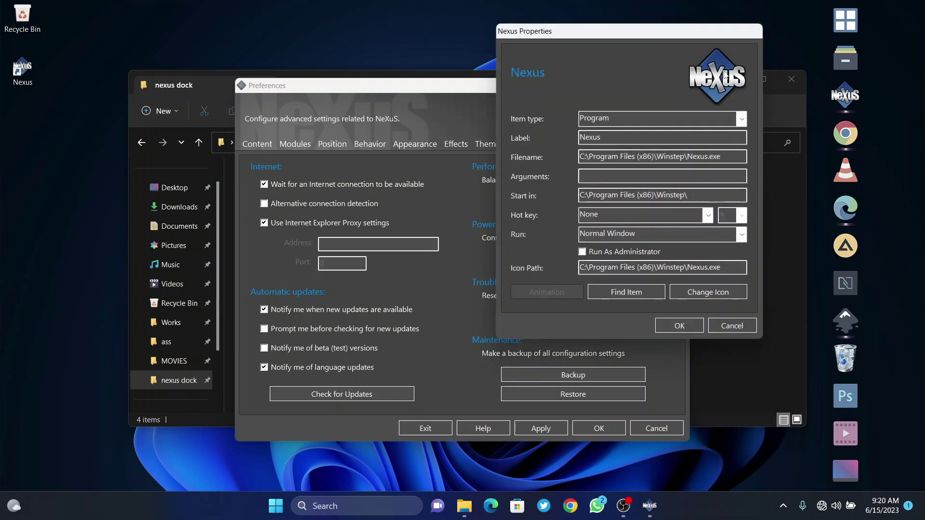
Start changing the Nexus dock entry's icon and browse to the C:\dock icons folder.
click(708, 292)
click(636, 219)
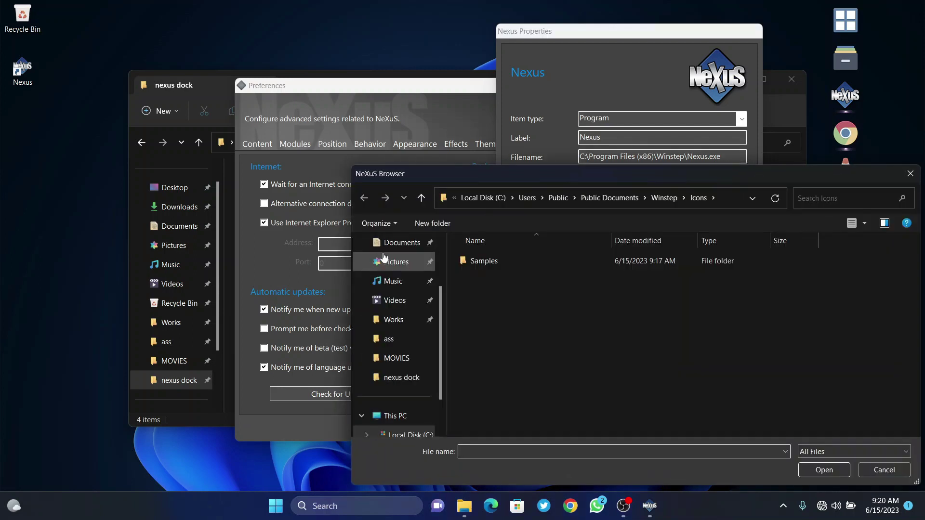
scroll(396, 405, down, 2)
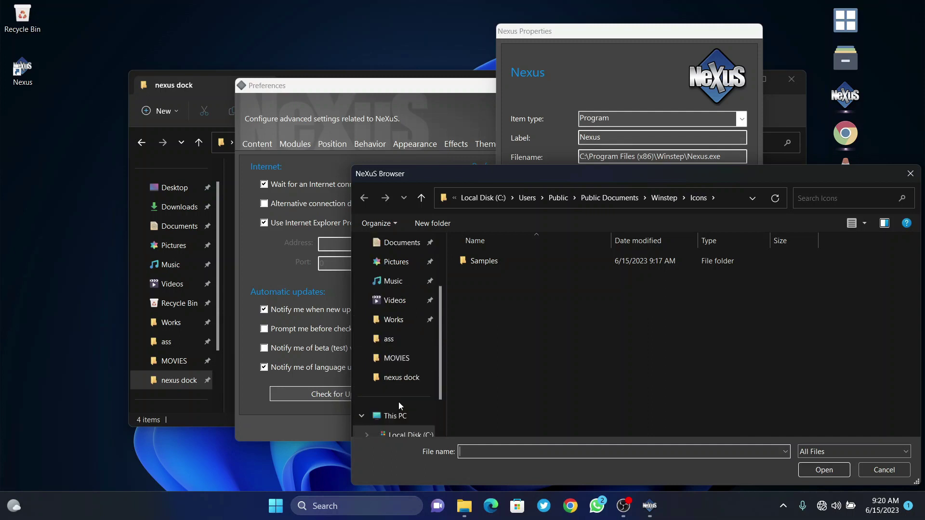
click(412, 434)
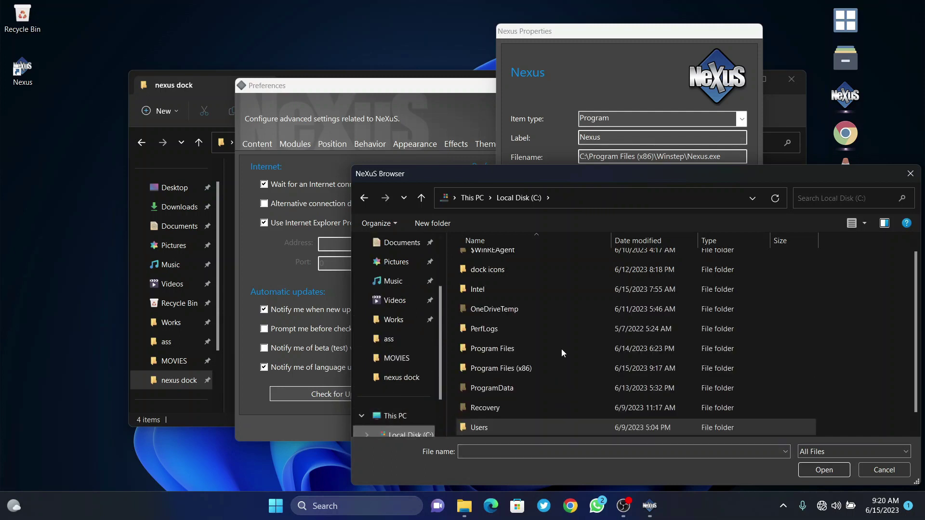
click(496, 270)
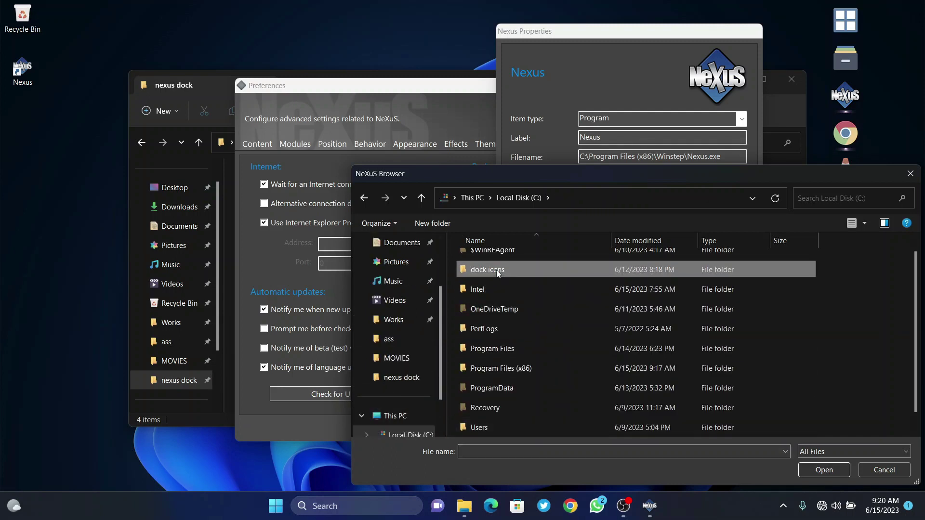
double_click(523, 274)
Choose preferences.png as the Nexus dock entry's icon and apply the entry's properties.
scroll(556, 314, down, 3)
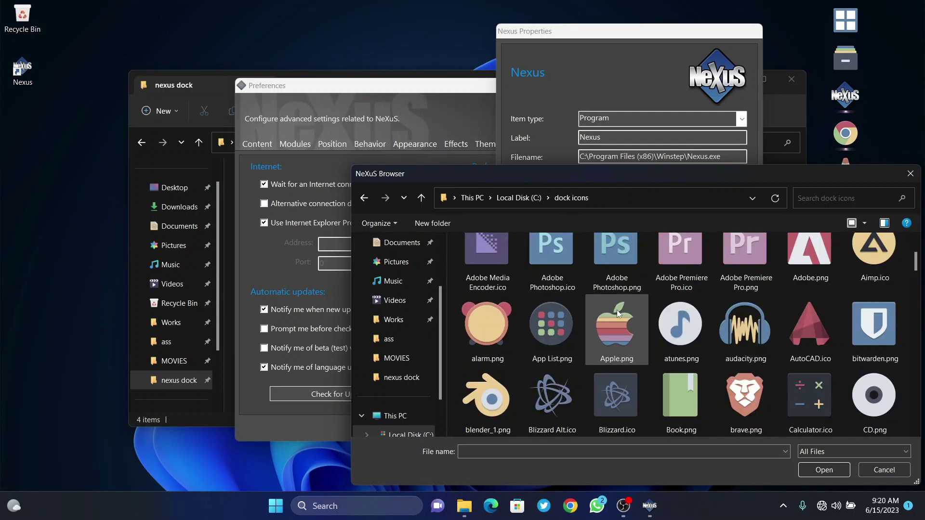
scroll(802, 289, down, 5)
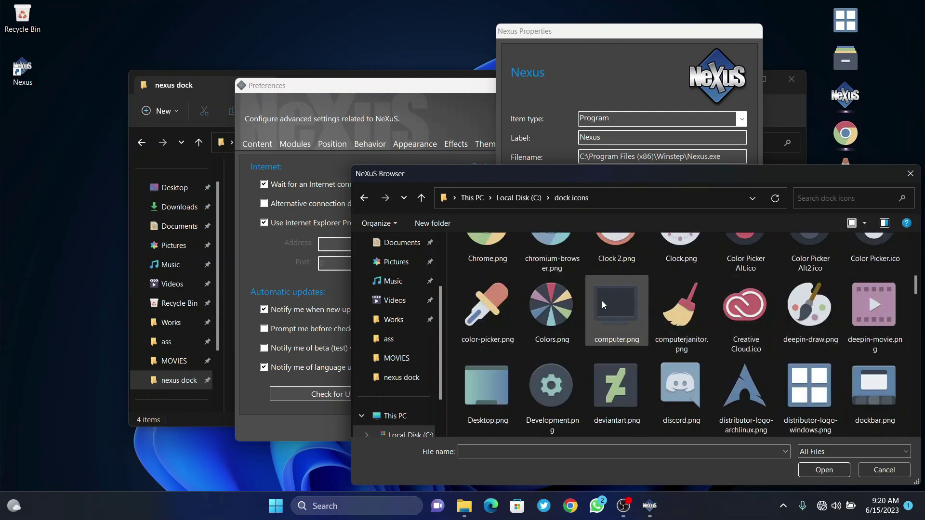
scroll(744, 322, down, 1)
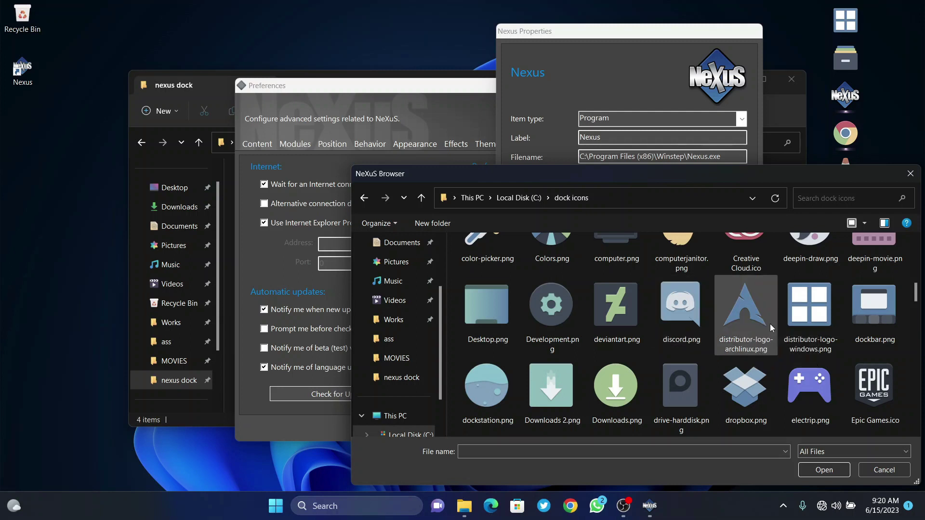
scroll(707, 320, down, 2)
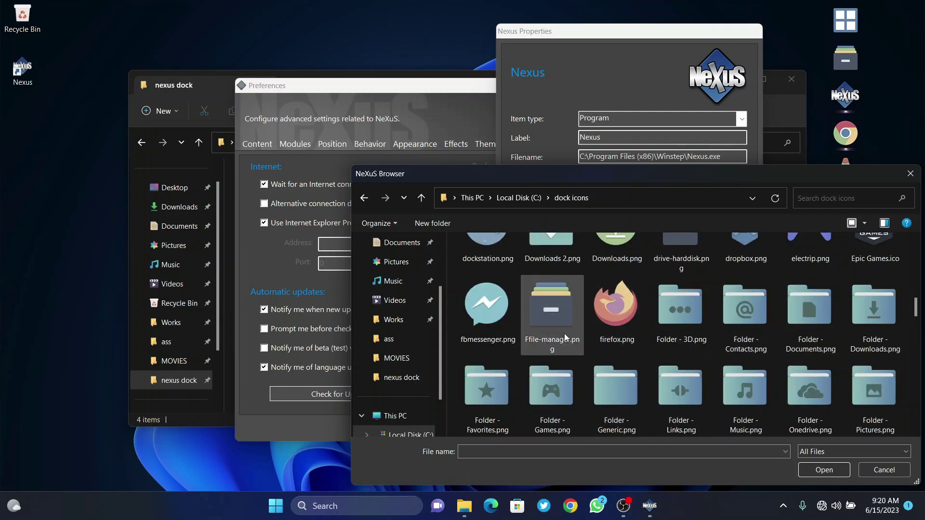
scroll(709, 325, down, 2)
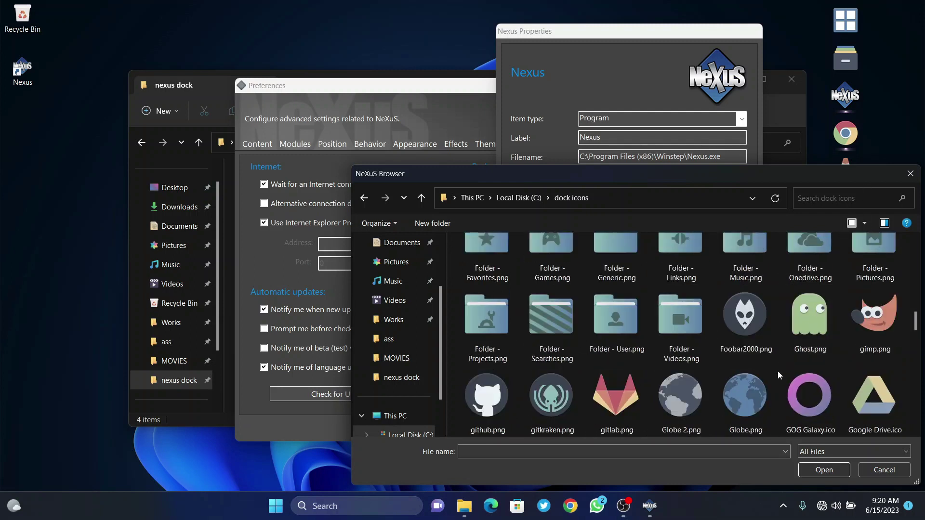
scroll(778, 371, down, 8)
click(706, 305)
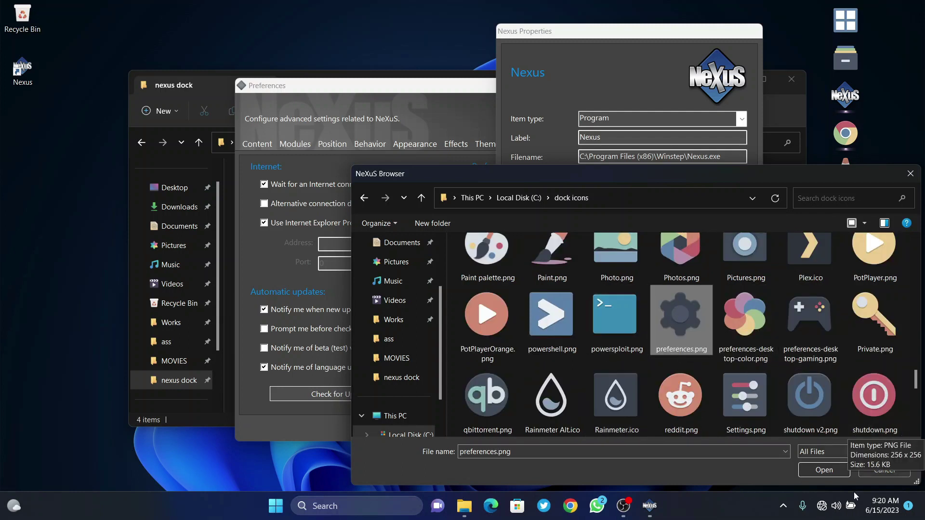
click(830, 465)
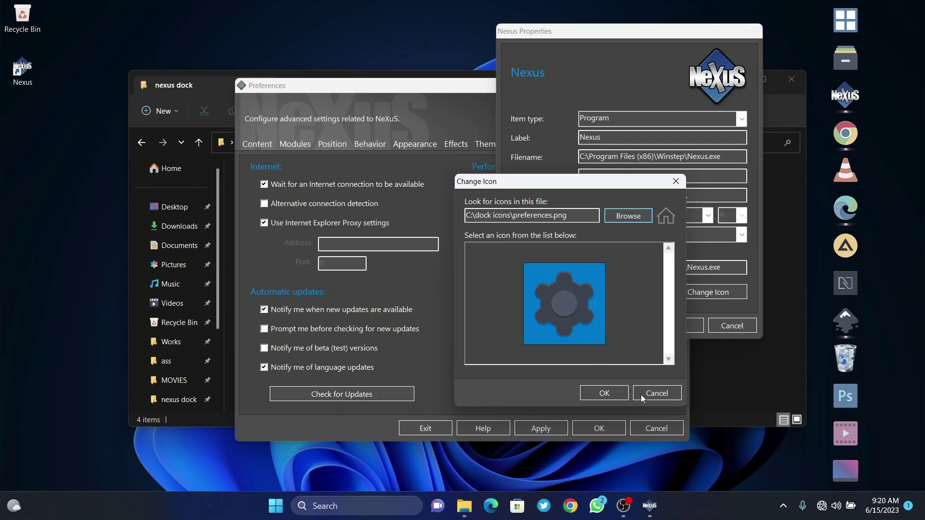
click(605, 393)
click(681, 328)
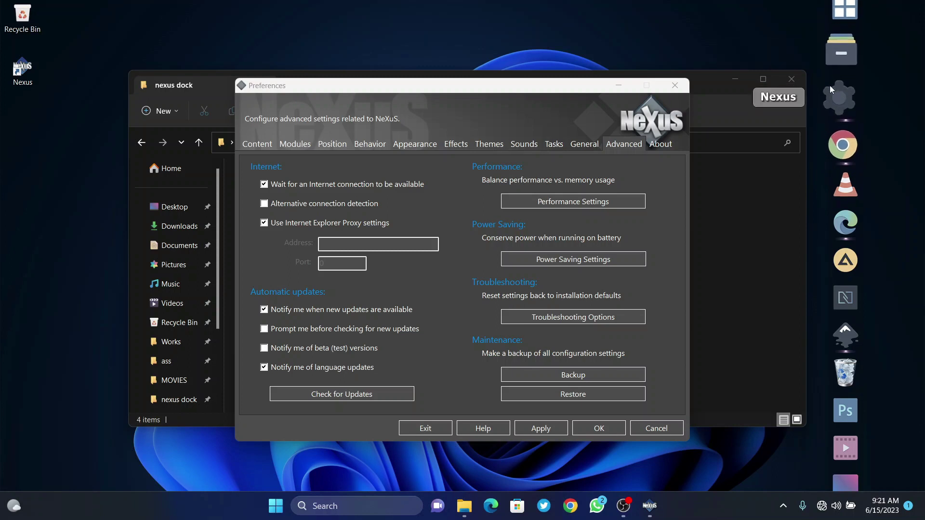
mouse_move(840, 89)
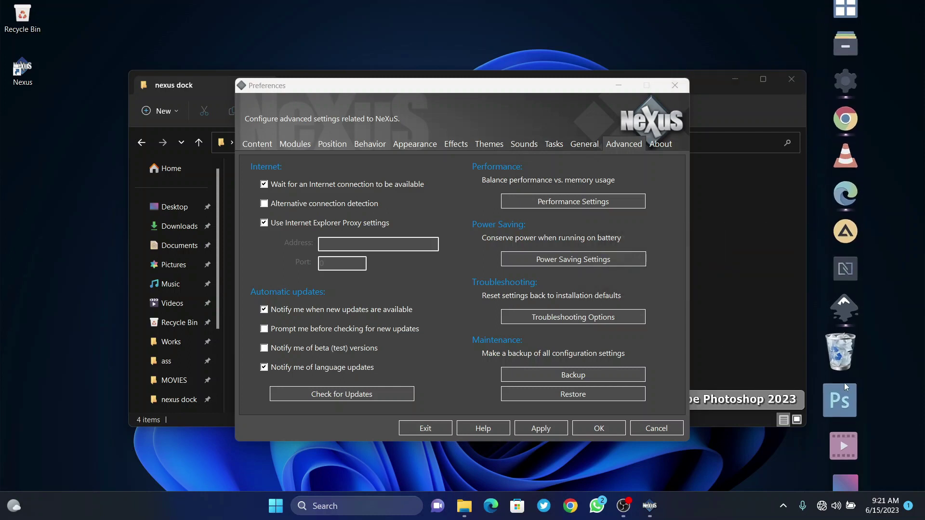
Accept the Nexus preferences and set wallpaperflare.com_wallpaper (2).jpg from the Desktop\files folder as the desktop background.
click(605, 432)
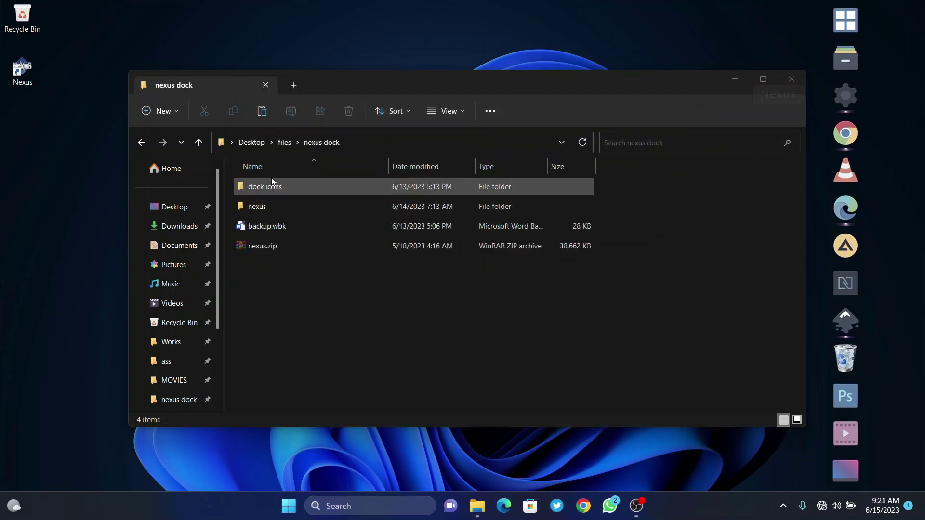
click(284, 143)
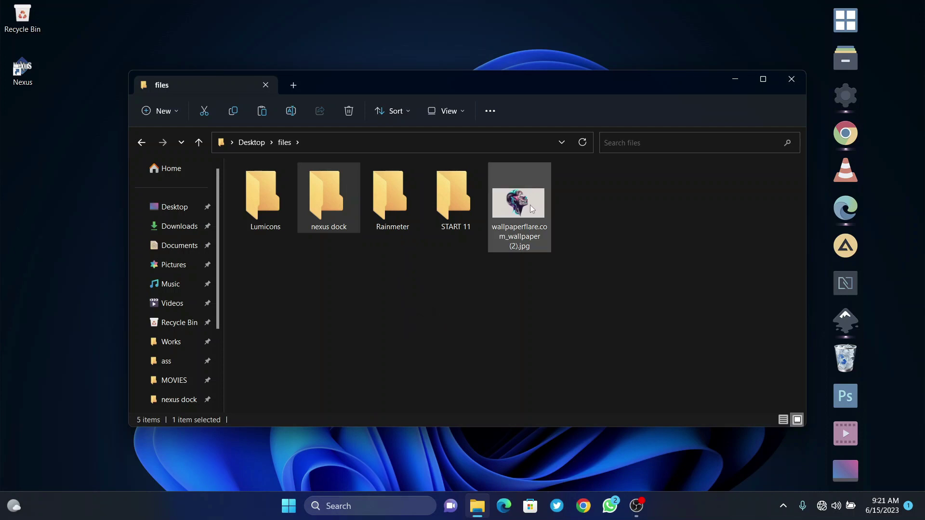
mouse_move(528, 209)
drag(536, 200, 527, 205)
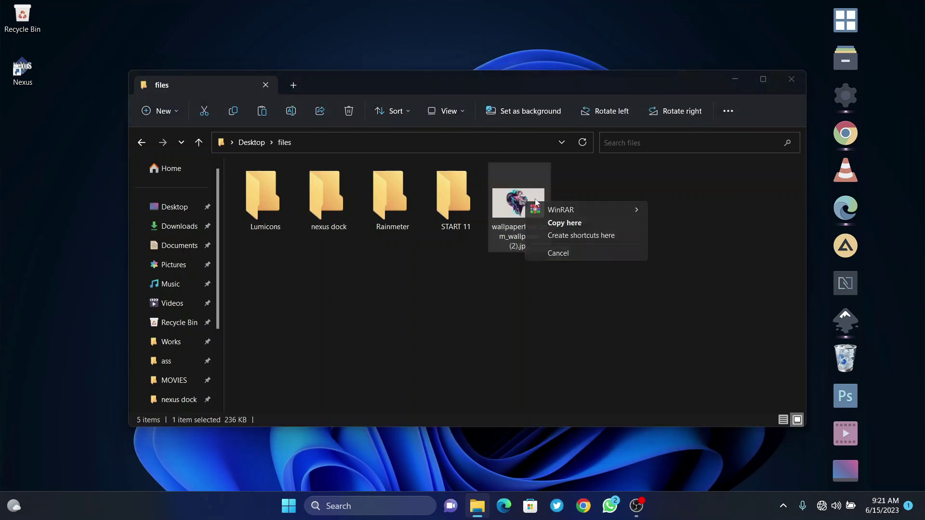
click(526, 118)
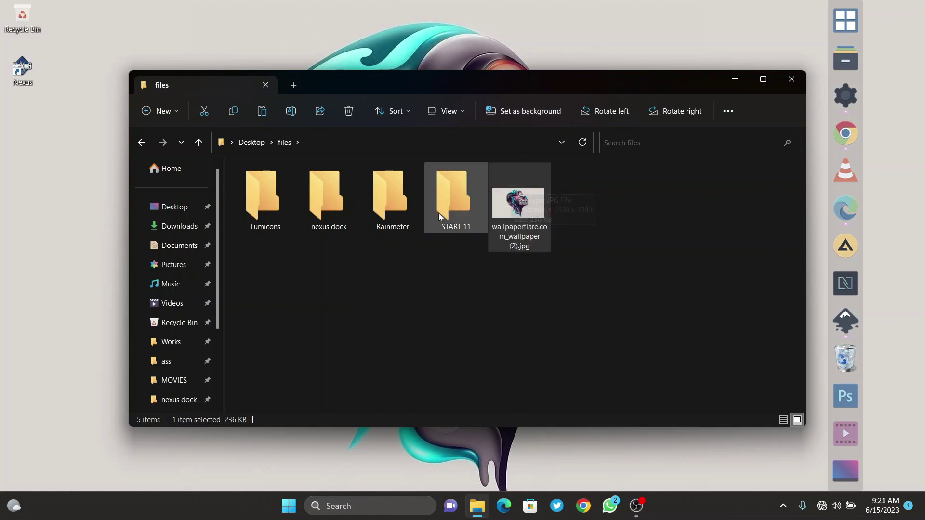
Install Rainmeter from Rainmeter-4.5.17.exe in the Rainmeter folder, using English and the standard installation, and run it.
double_click(391, 196)
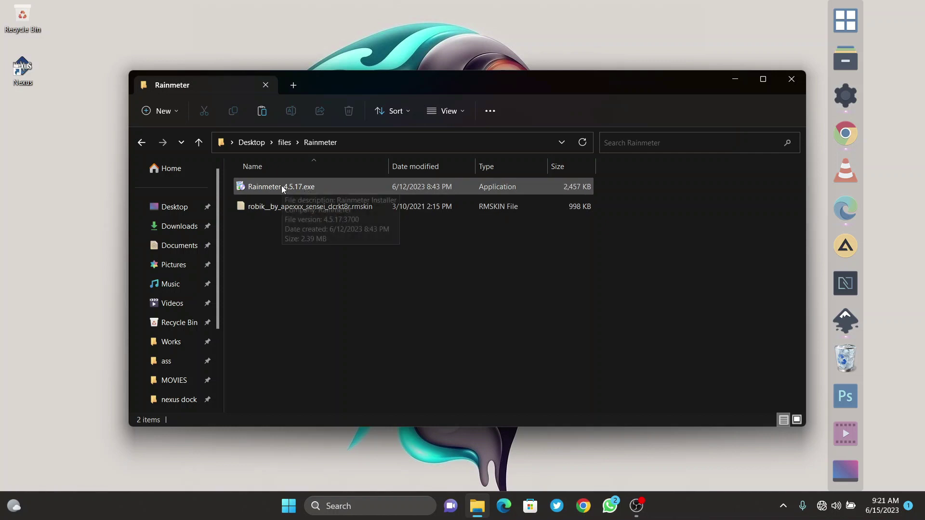
double_click(283, 188)
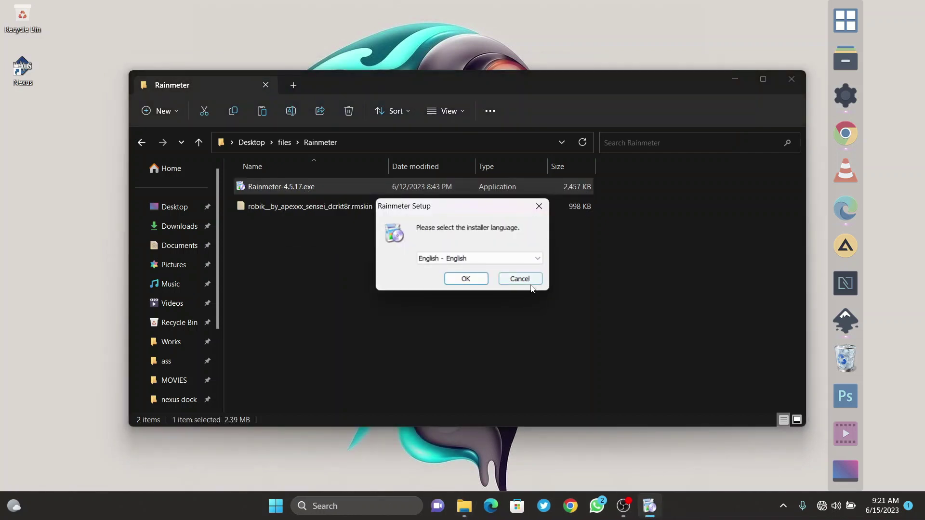
click(529, 280)
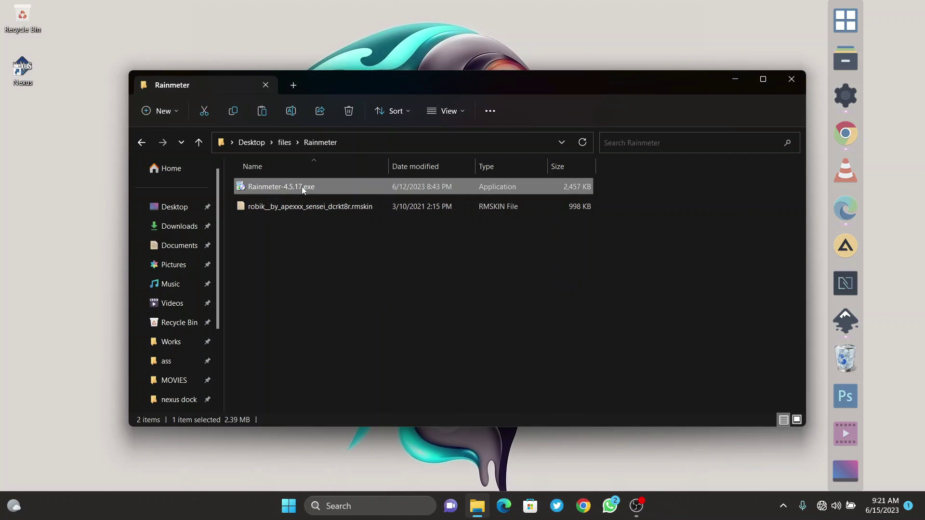
double_click(303, 188)
click(465, 279)
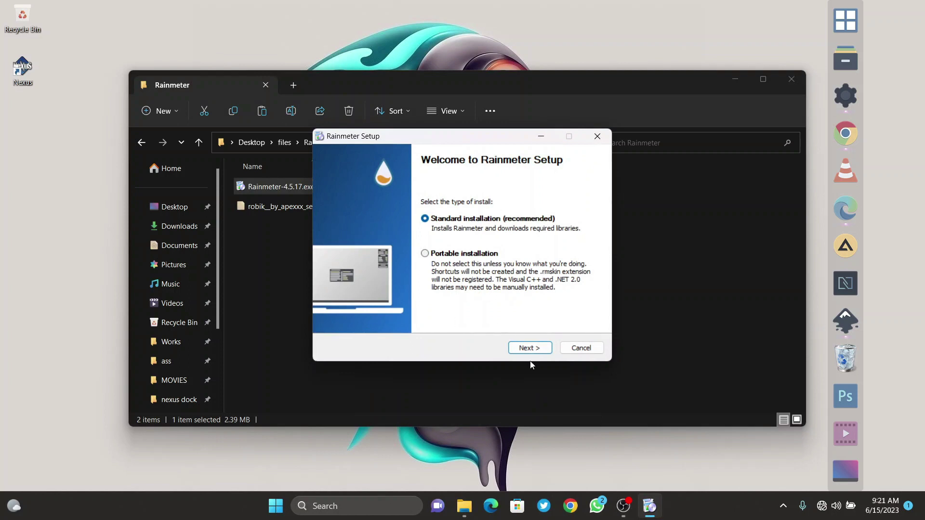
click(530, 348)
click(534, 353)
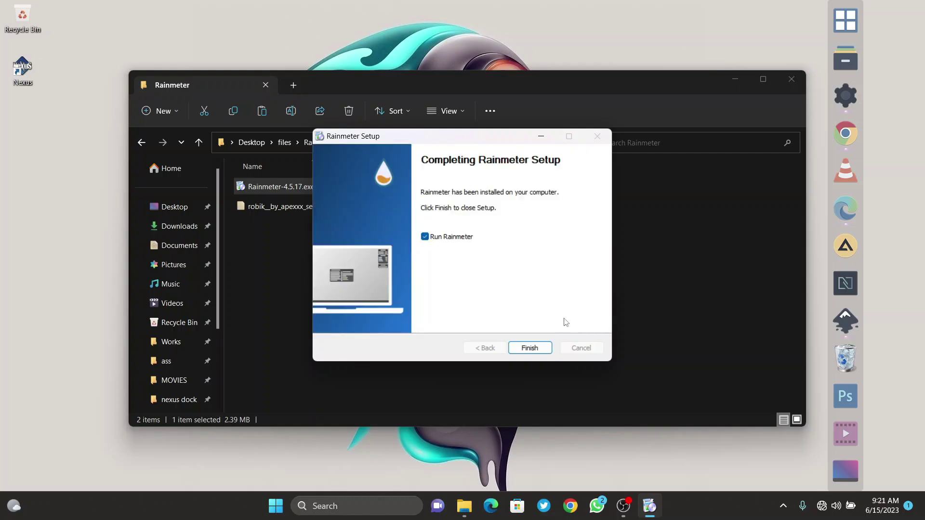
click(530, 348)
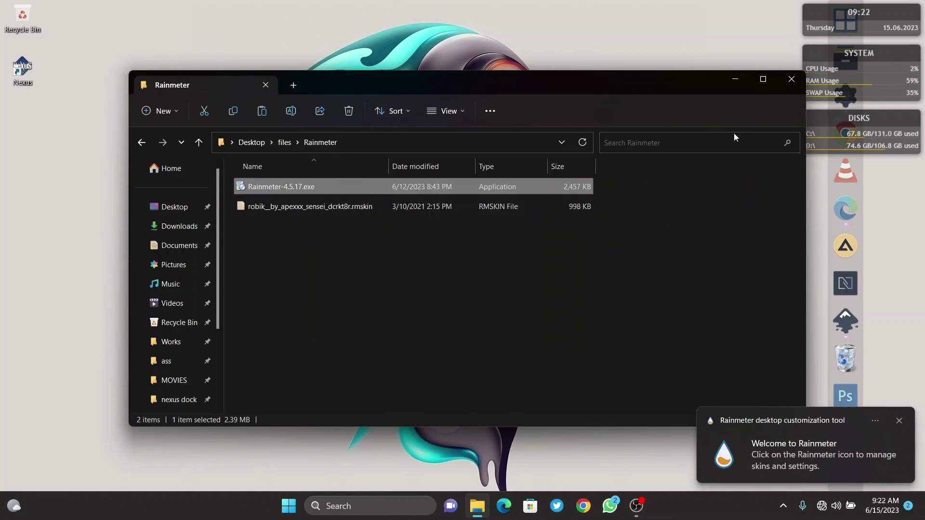
Minimize the file window and unload the default illustro welcome, clock, system and disk skins from the desktop.
click(738, 78)
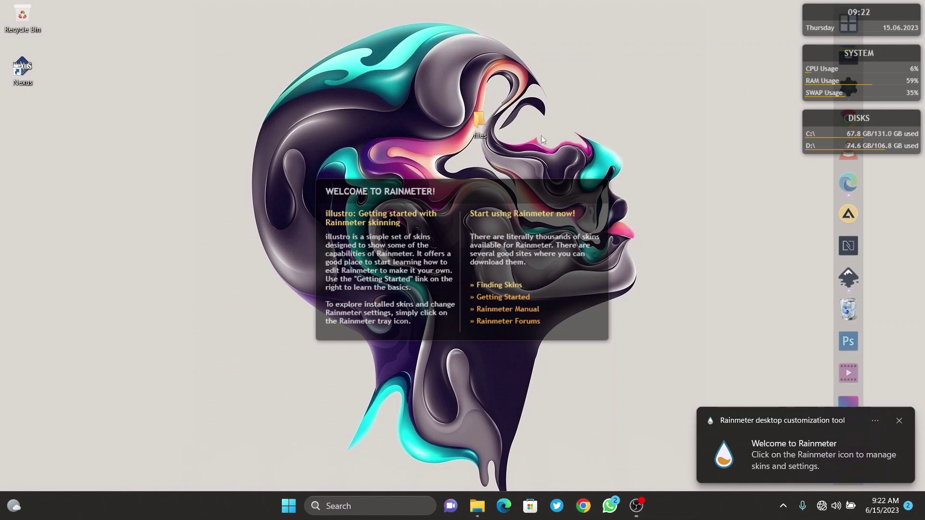
right_click(484, 196)
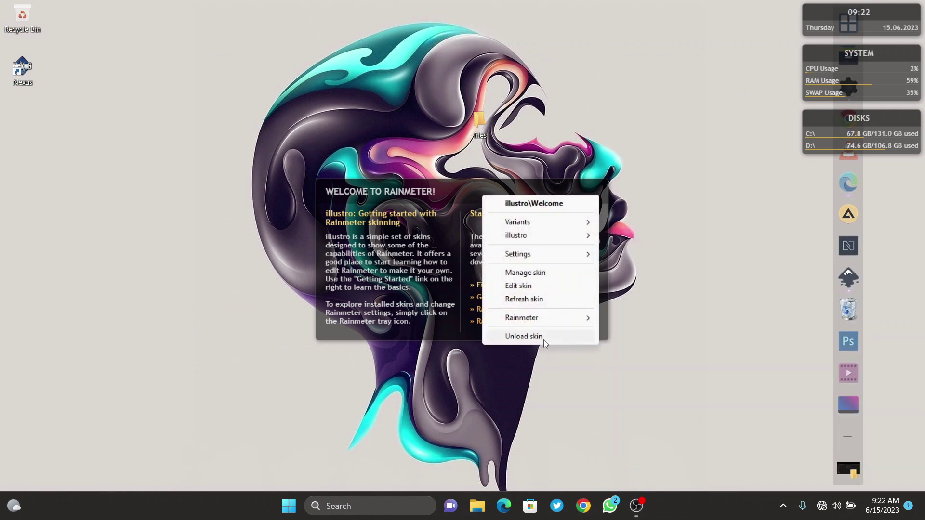
click(529, 337)
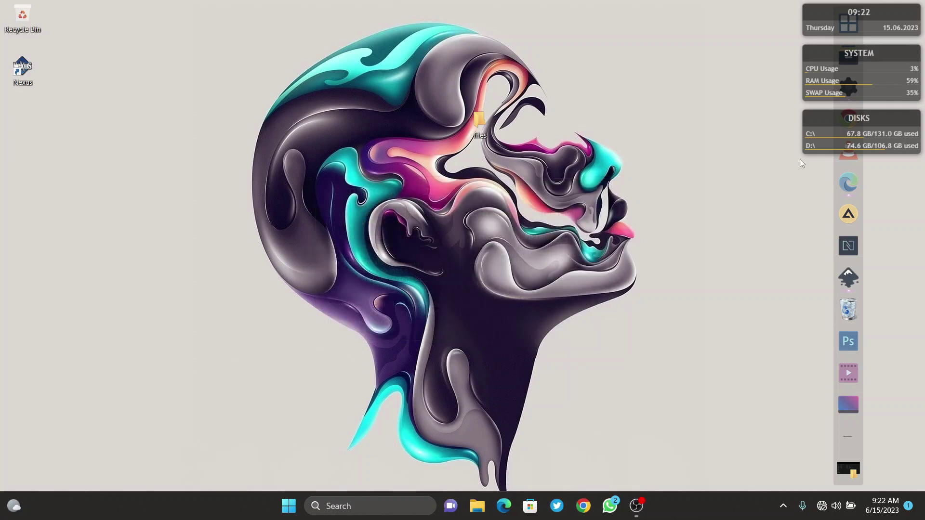
right_click(904, 29)
click(883, 166)
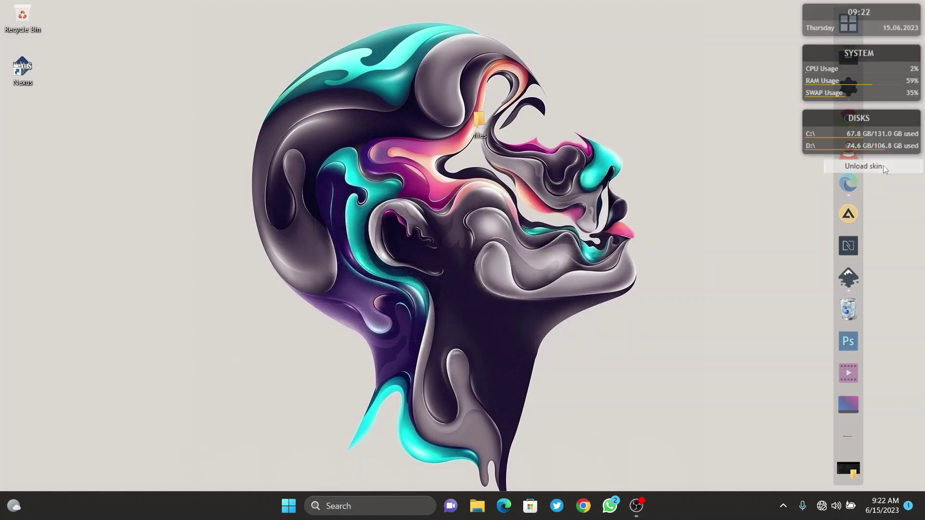
right_click(900, 89)
click(877, 231)
right_click(901, 119)
click(893, 263)
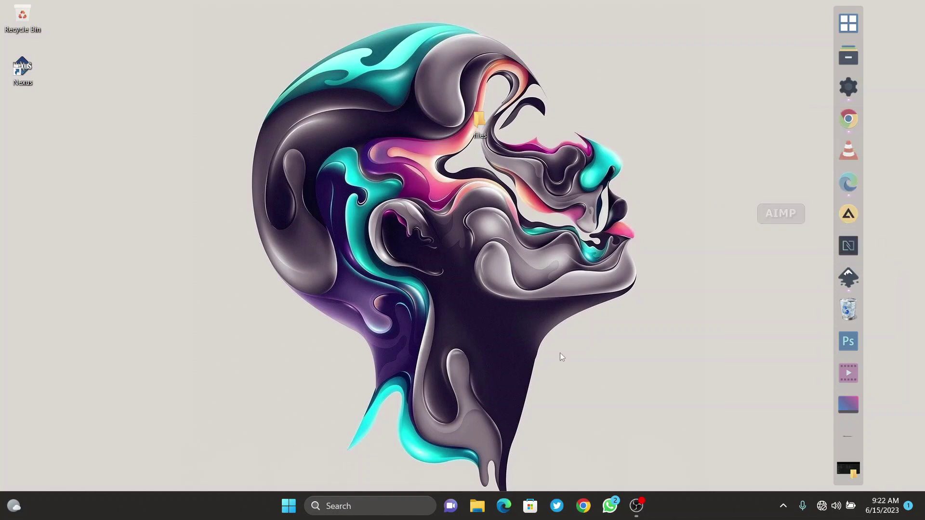
Install the Robik skin with its included layout from the .rmskin file in Desktop\files\Rainmeter.
key(super+e)
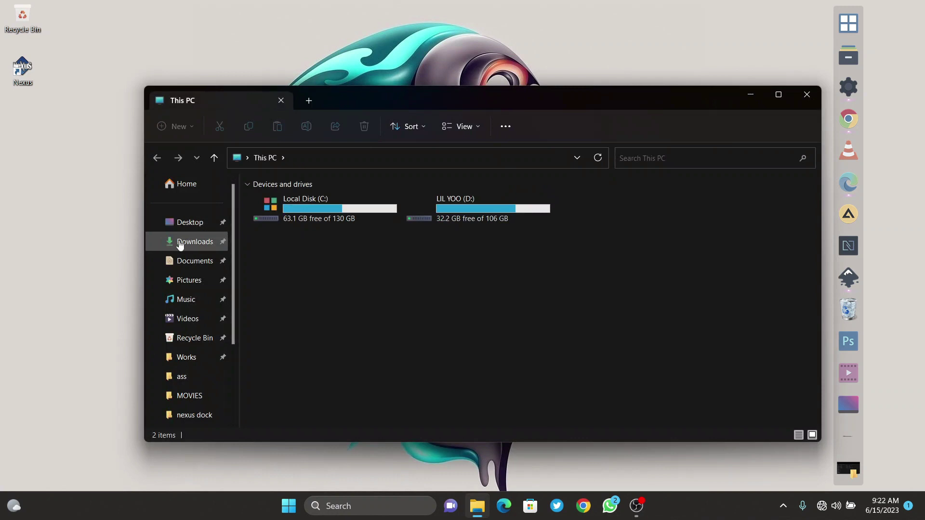
click(188, 230)
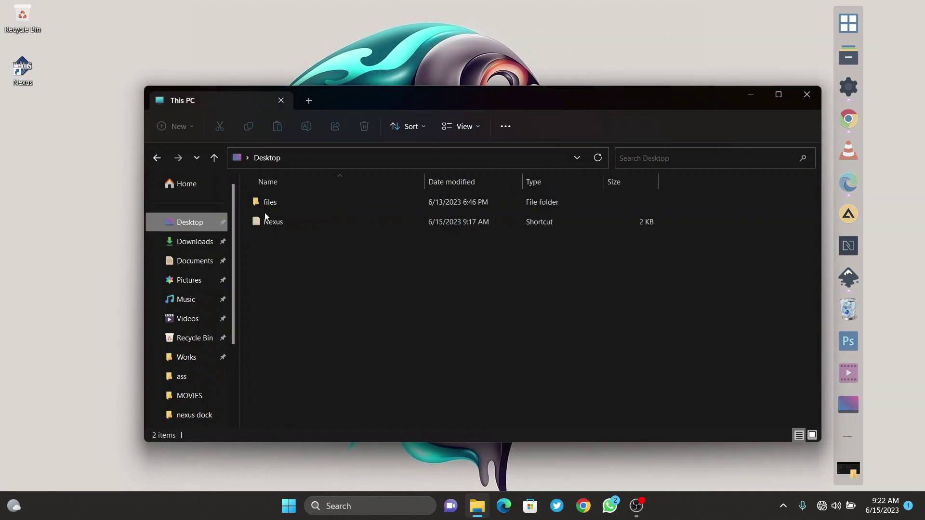
double_click(307, 205)
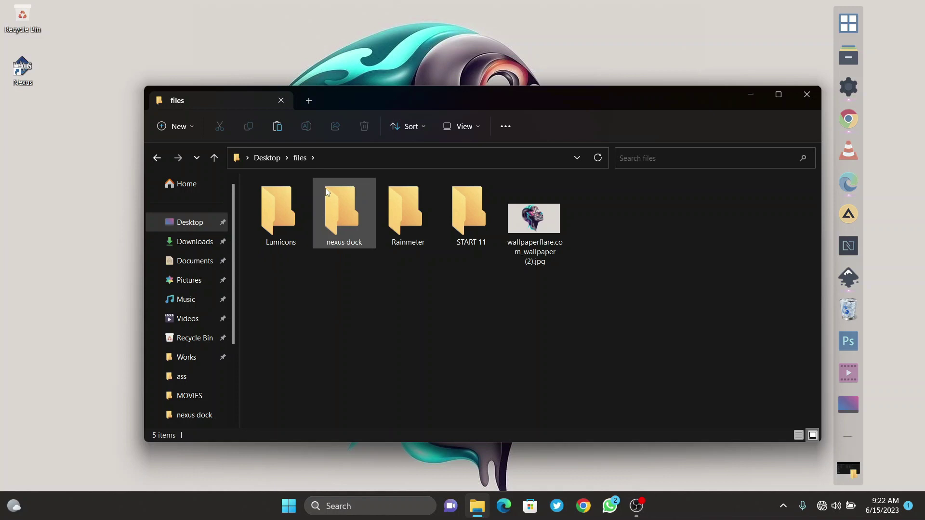
double_click(421, 242)
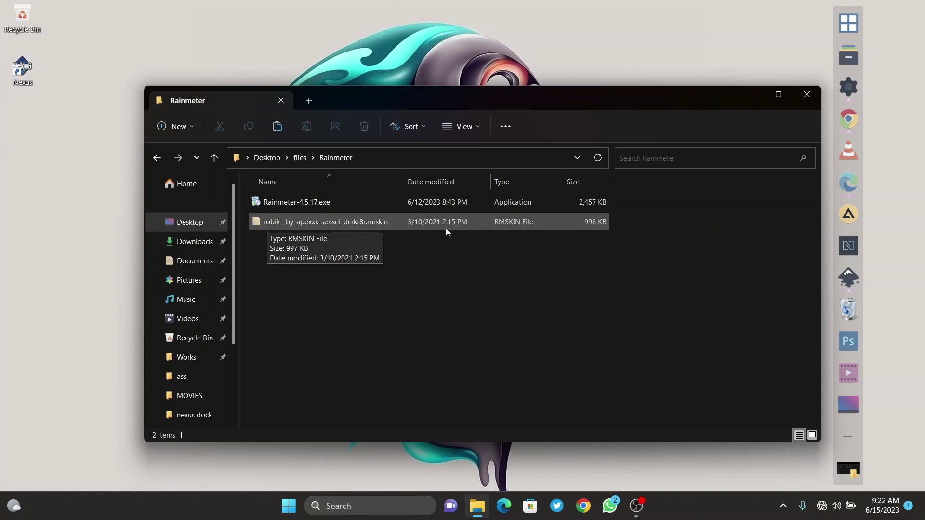
double_click(294, 222)
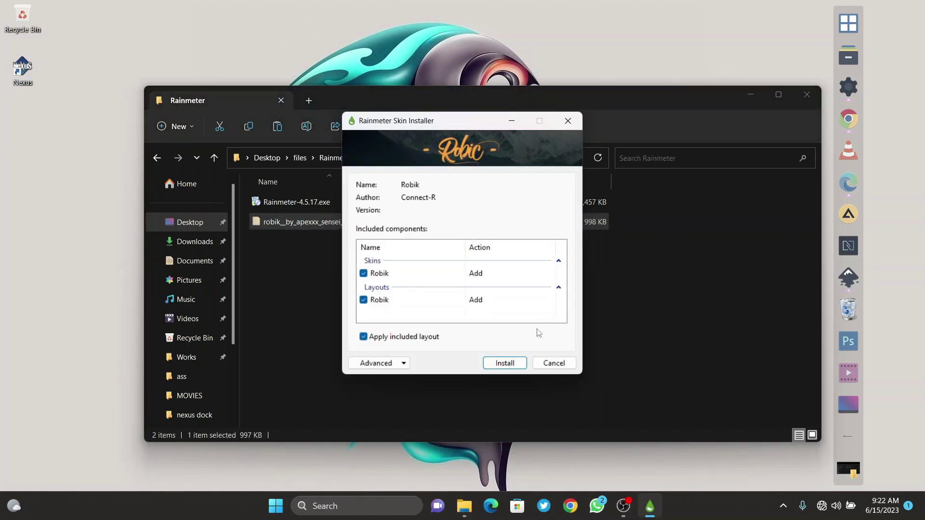
click(516, 363)
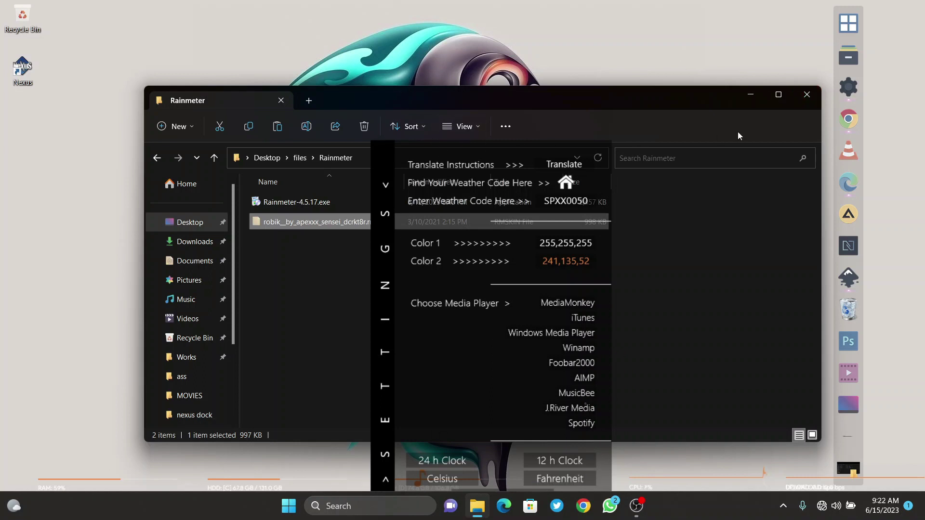
Close the file window, move the Robik settings panel clear of the clock, and close the panel.
click(811, 96)
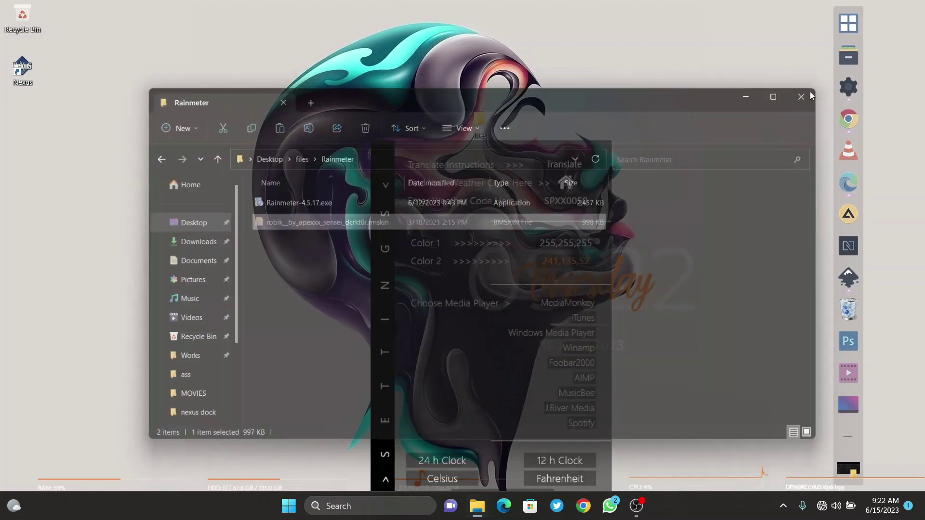
drag(418, 148, 259, 27)
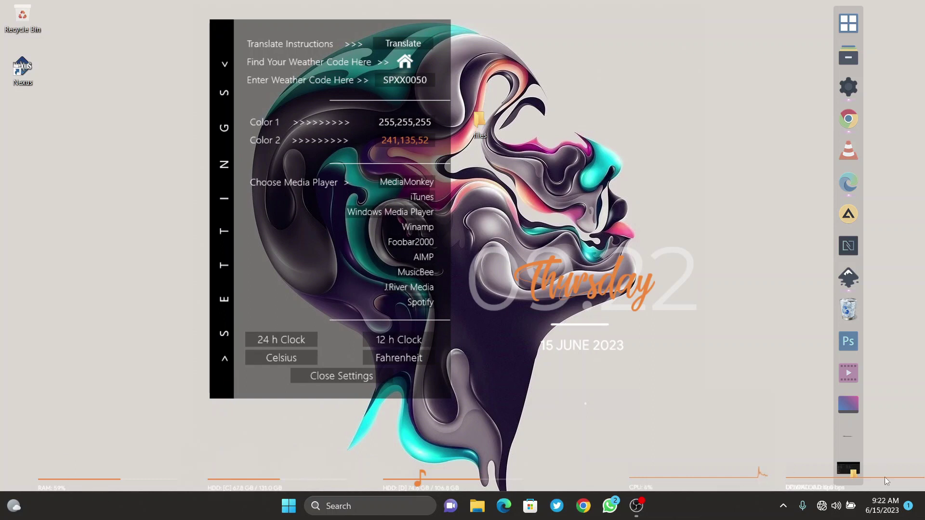
click(345, 379)
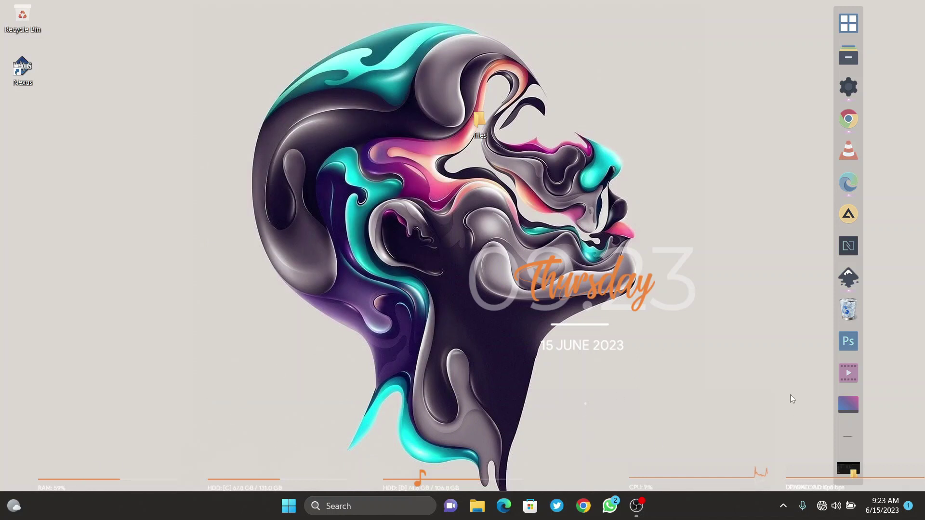
Unload the Robik RAM, drive C and CPU meter skins from the row above the taskbar.
right_click(84, 479)
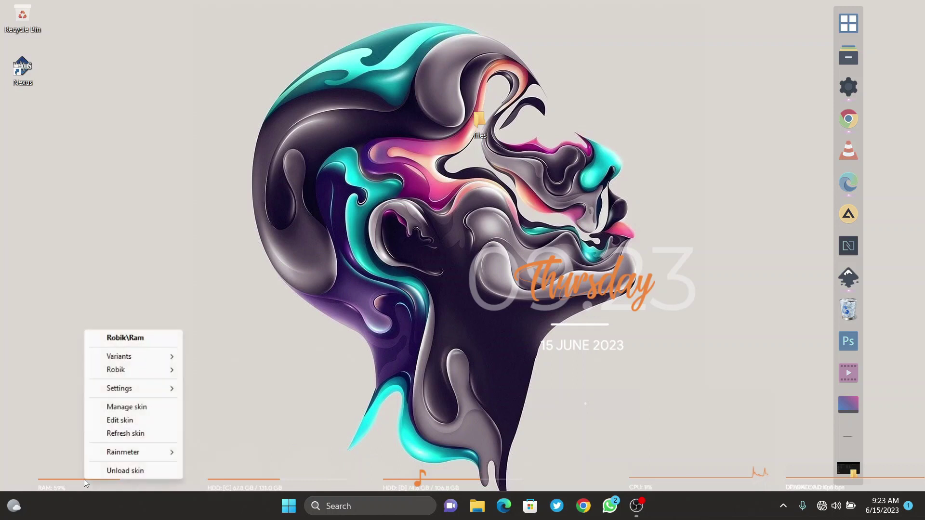
click(110, 474)
right_click(256, 479)
click(297, 471)
right_click(455, 477)
click(481, 468)
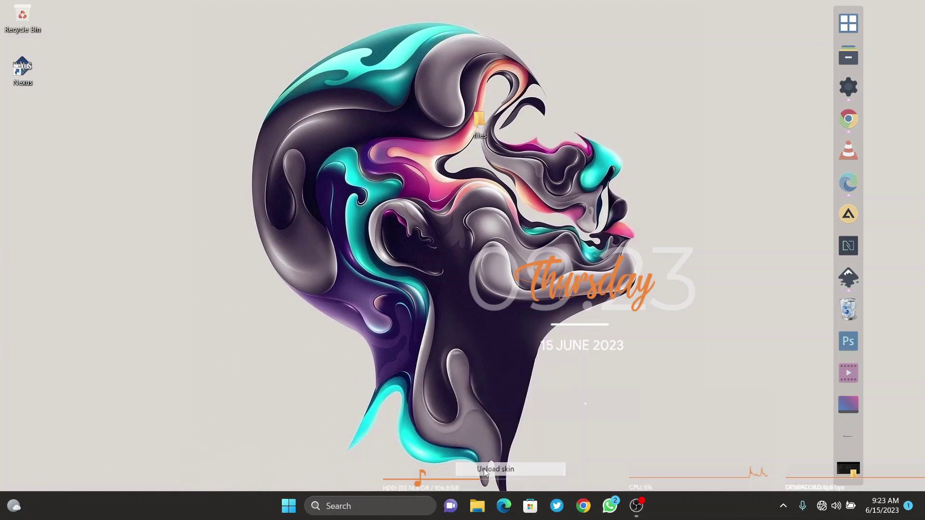
right_click(697, 477)
click(734, 470)
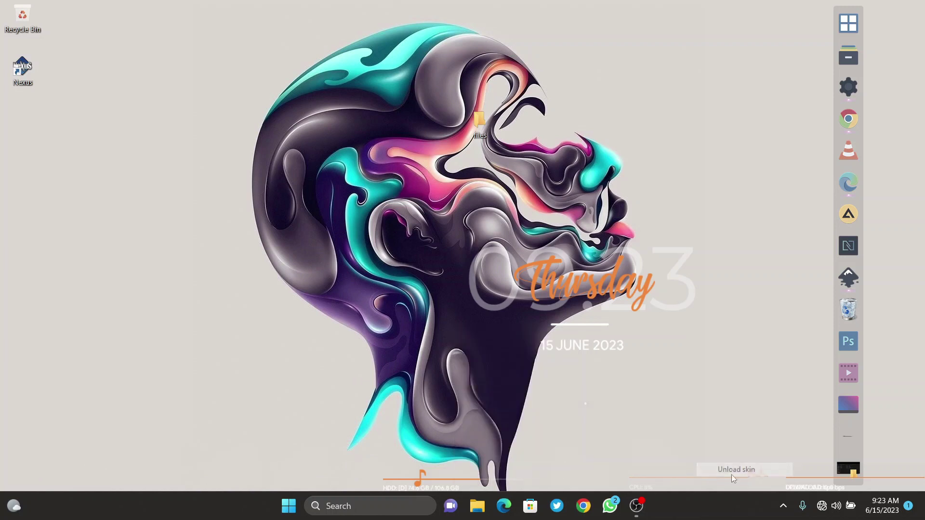
Unload the remaining Robik upload, drive D, music note and download skins, keeping only the clock.
right_click(820, 478)
click(844, 468)
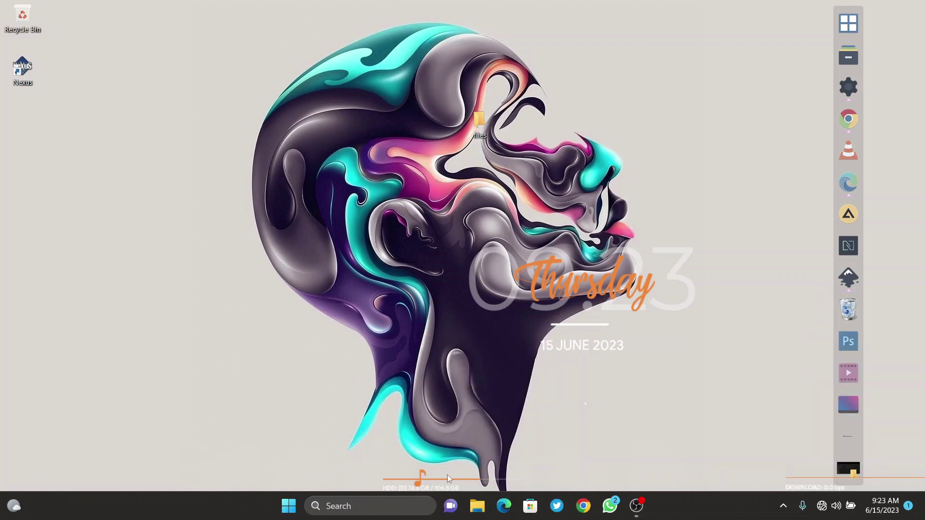
right_click(436, 485)
click(482, 475)
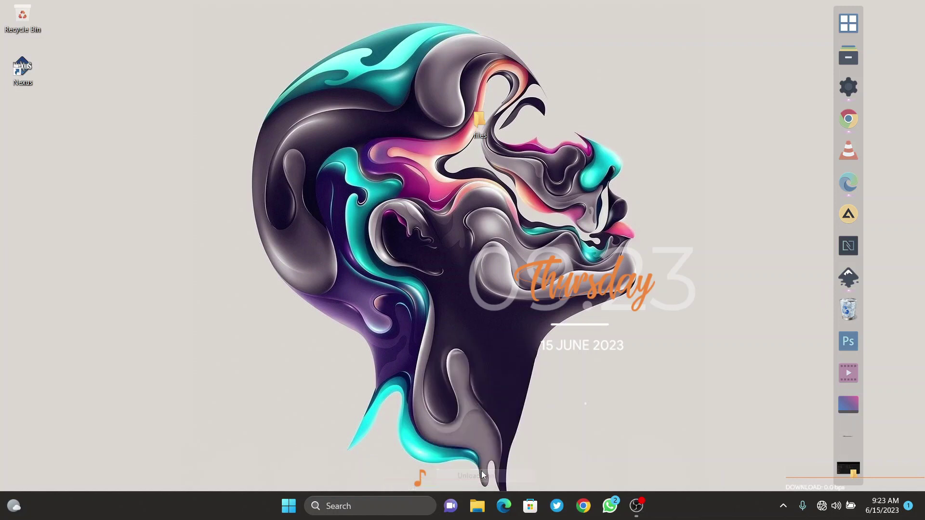
right_click(421, 475)
click(444, 468)
right_click(795, 481)
click(823, 470)
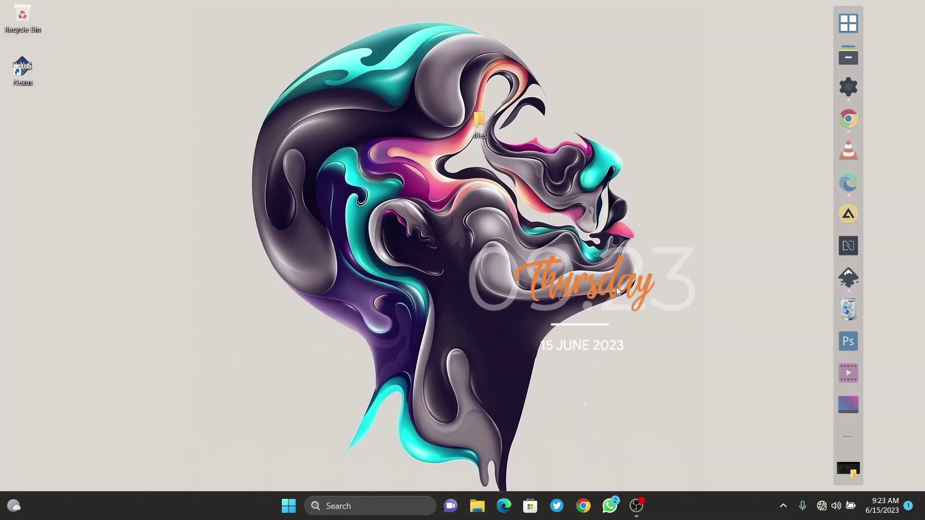
Move the Robik clock to the empty area behind the wallpaper's head and set its Color 1 to dark blue 33,48,74.
drag(631, 289, 127, 216)
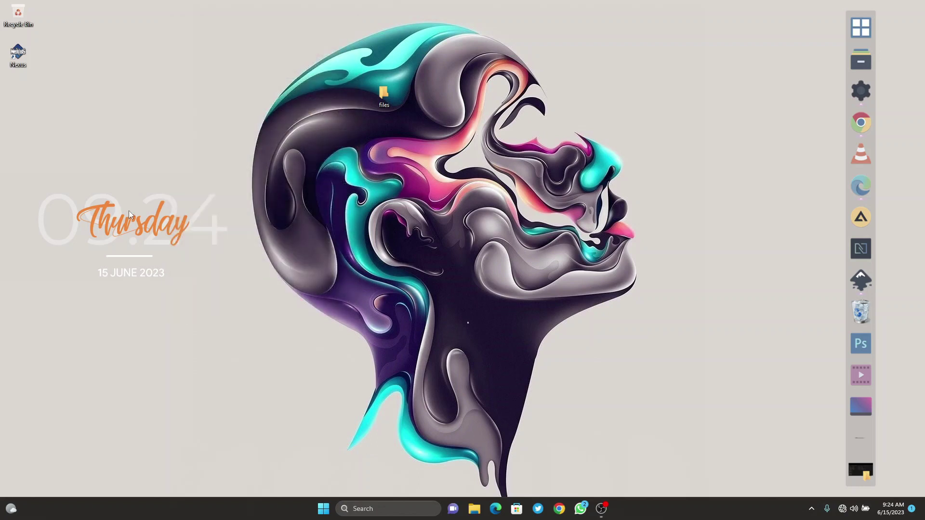
click(126, 224)
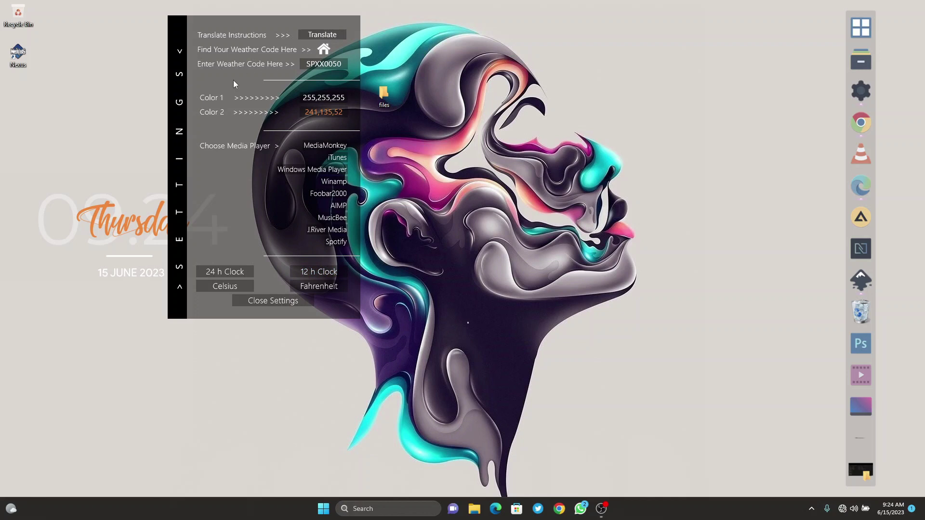
click(329, 103)
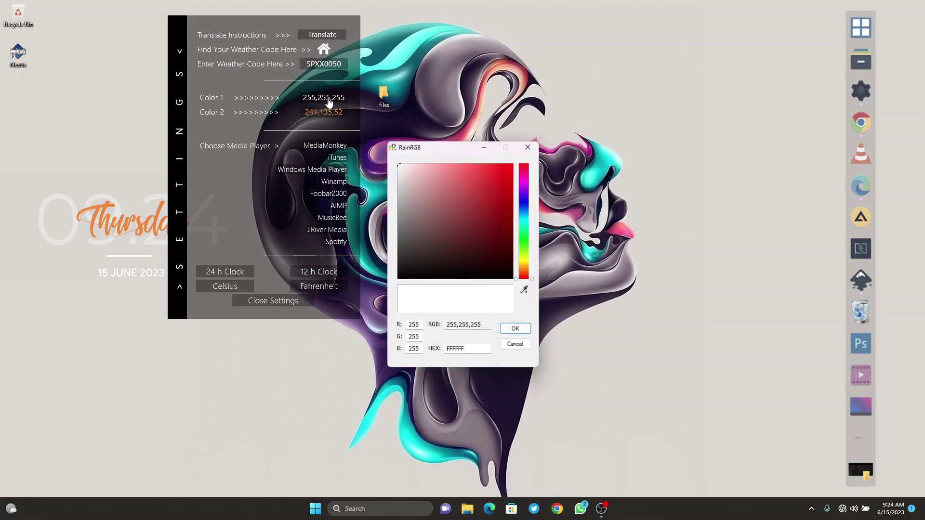
click(524, 208)
click(456, 250)
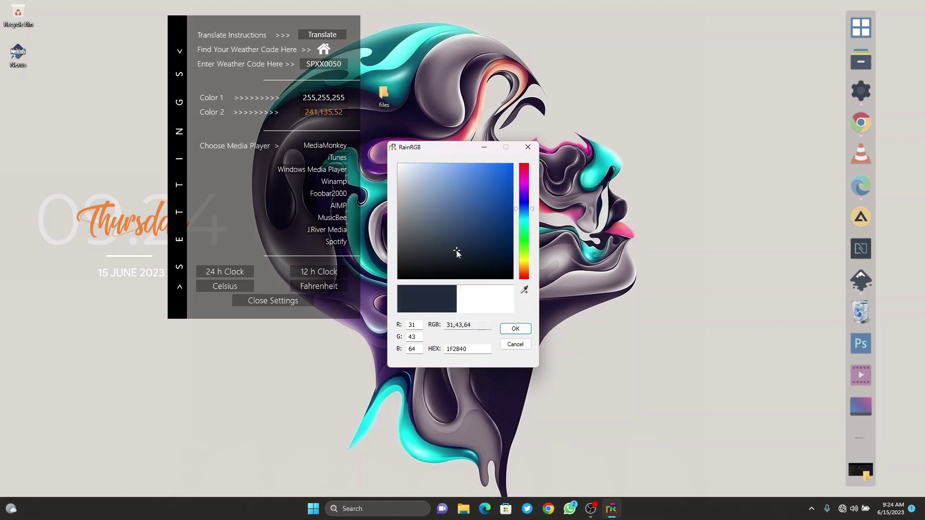
drag(456, 250, 460, 247)
click(527, 330)
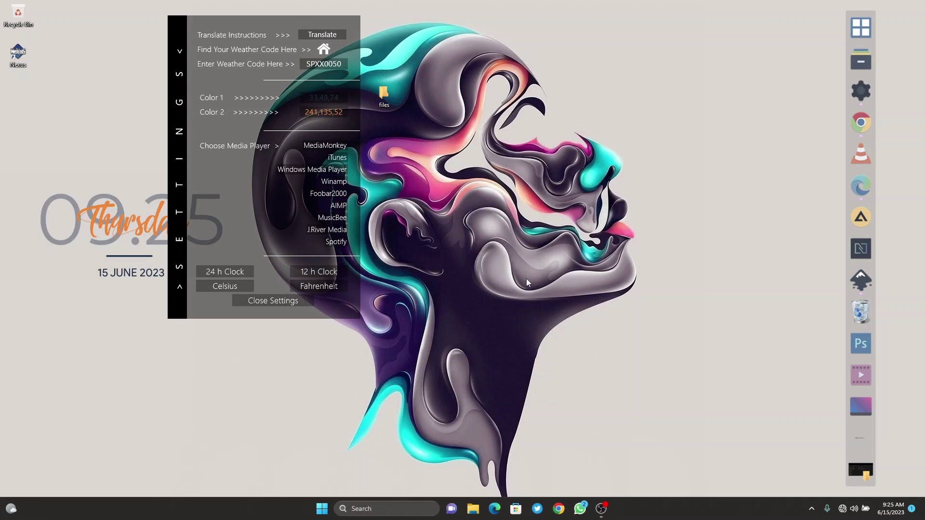
Set the Robik clock's Color 2 to teal 7,149,171 in place of the orange.
click(340, 114)
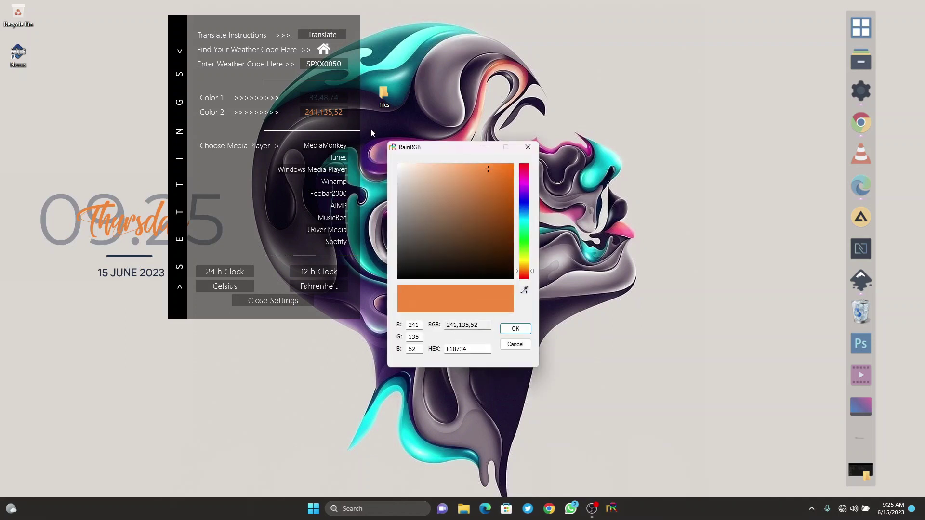
drag(524, 192, 524, 224)
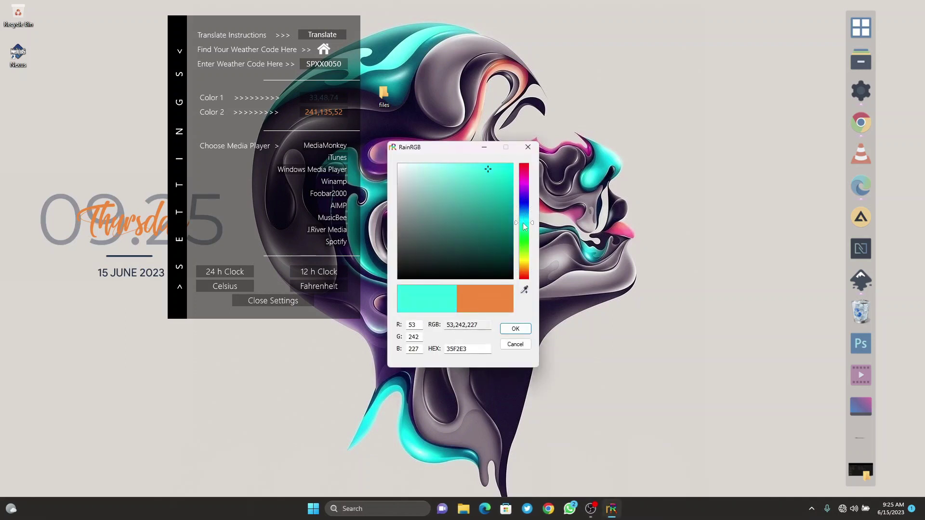
click(511, 205)
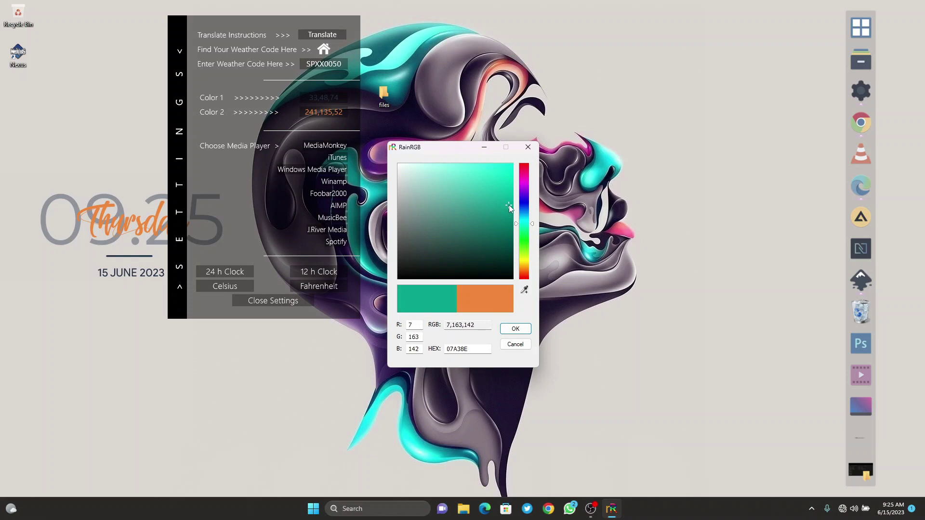
drag(521, 224, 518, 218)
click(508, 202)
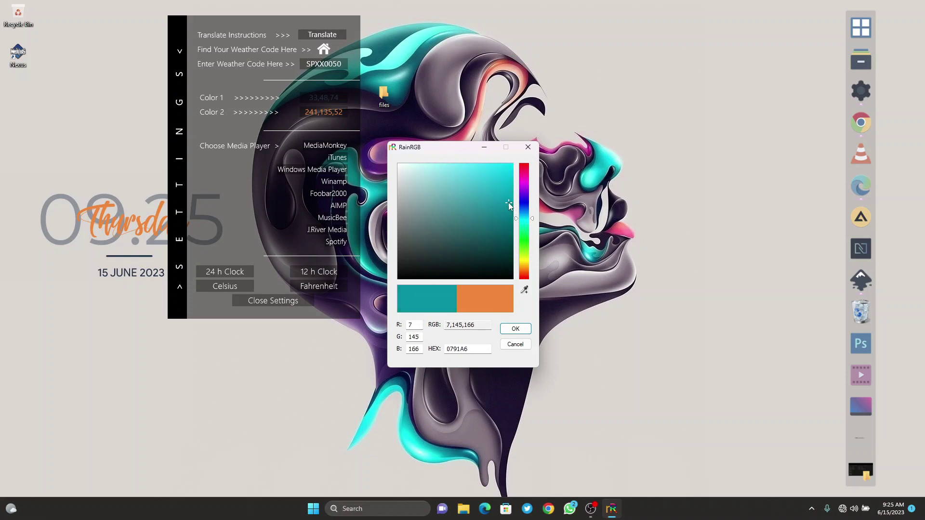
click(524, 328)
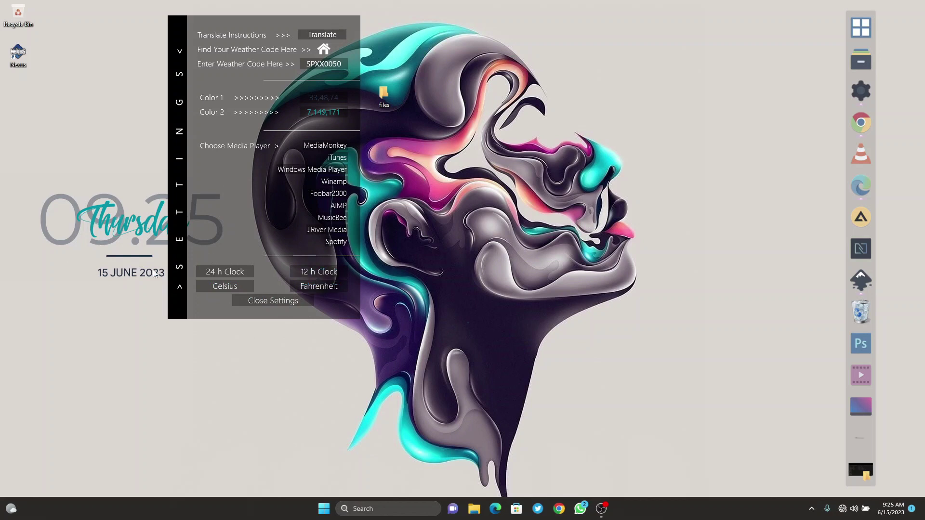
Switch the Robik clock to the 12 h format and close its settings panel.
click(318, 272)
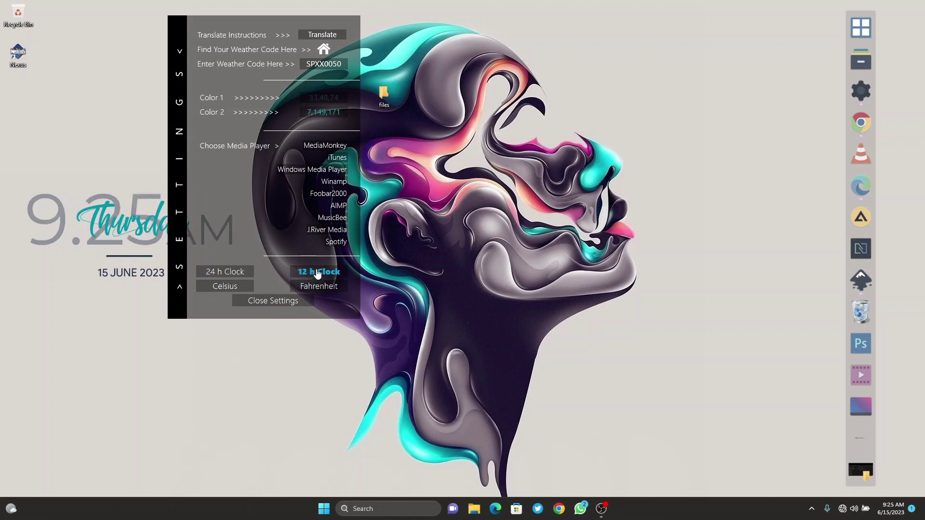
click(213, 274)
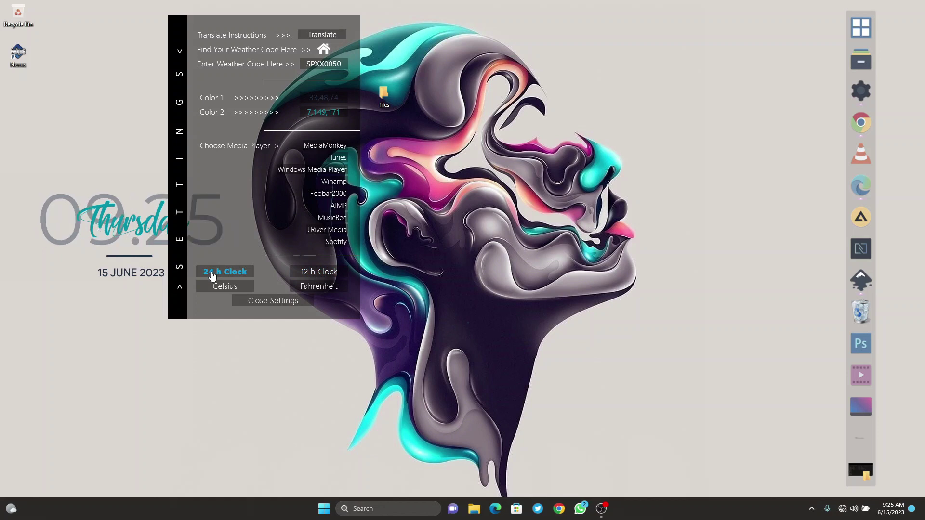
click(318, 272)
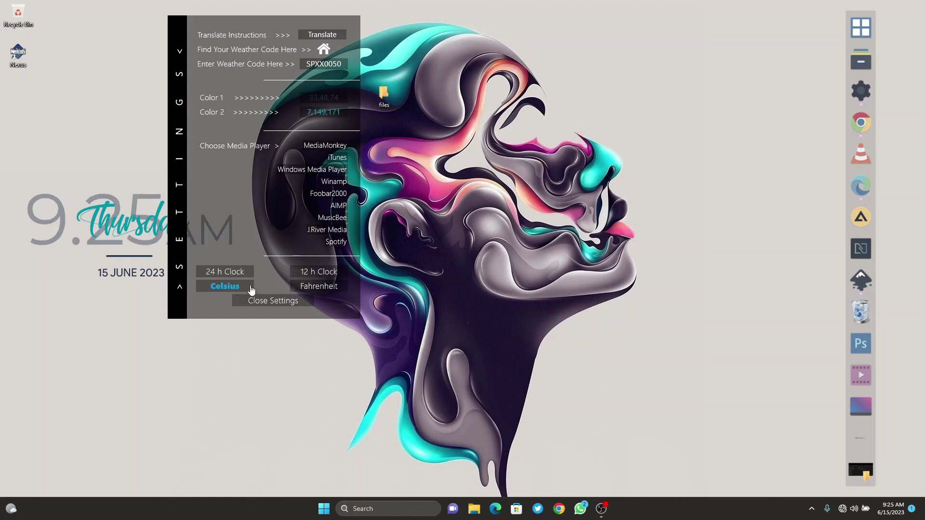
click(289, 301)
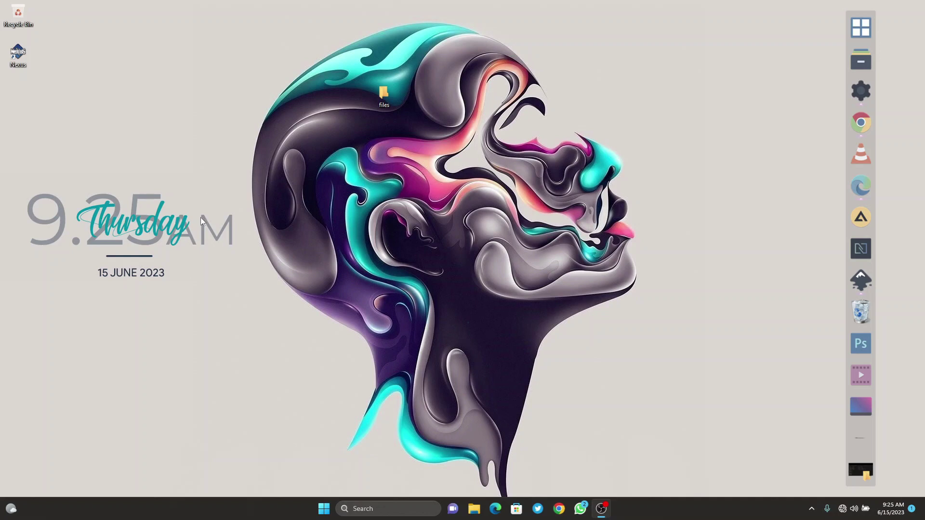
Check the current Start menu, close it, and run Start11_setup.exe from the START 11 folder in the desktop's files folder.
click(324, 509)
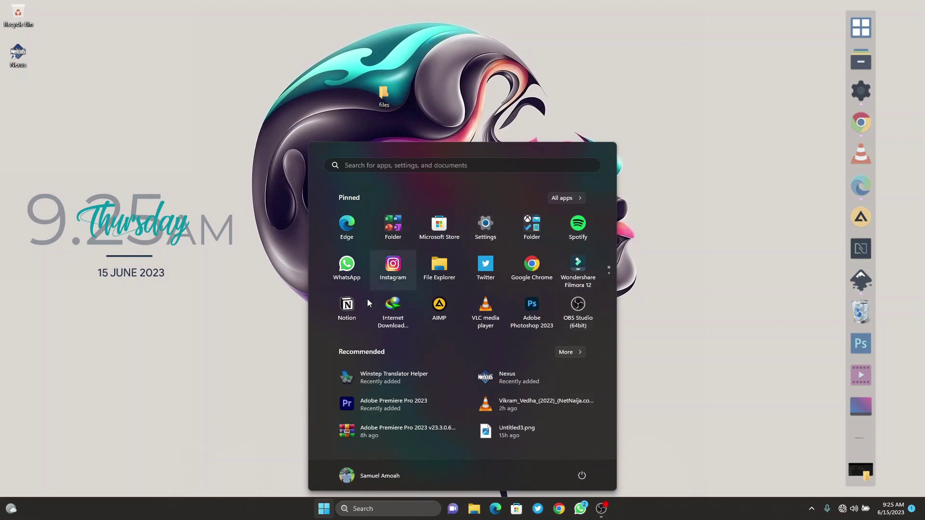
click(426, 76)
double_click(393, 93)
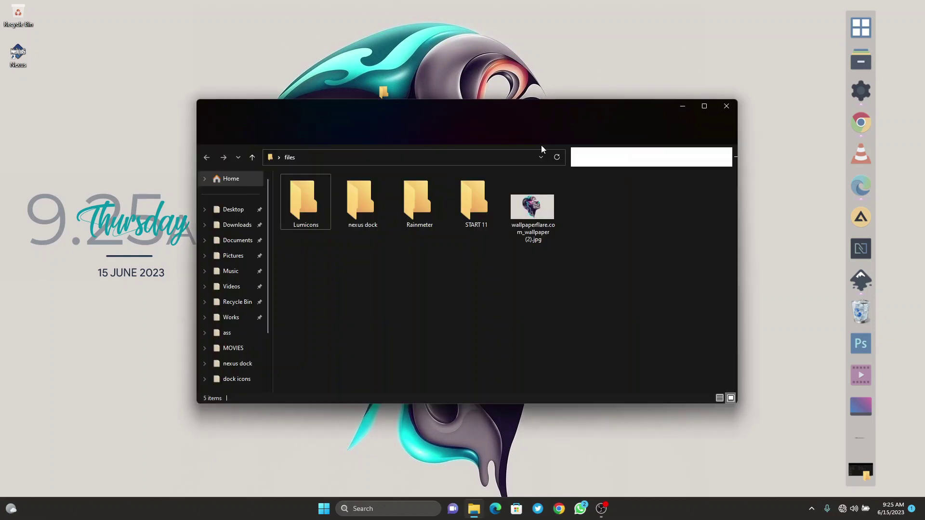
double_click(487, 198)
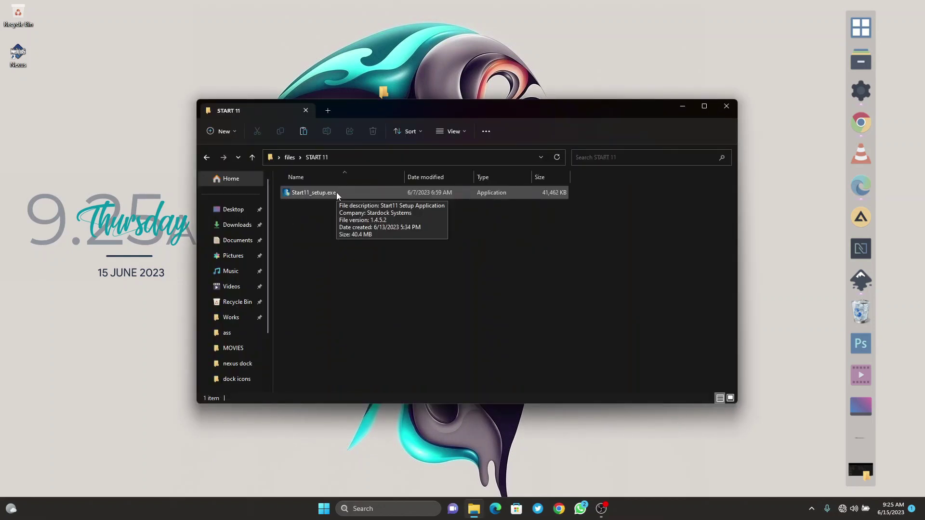
double_click(336, 192)
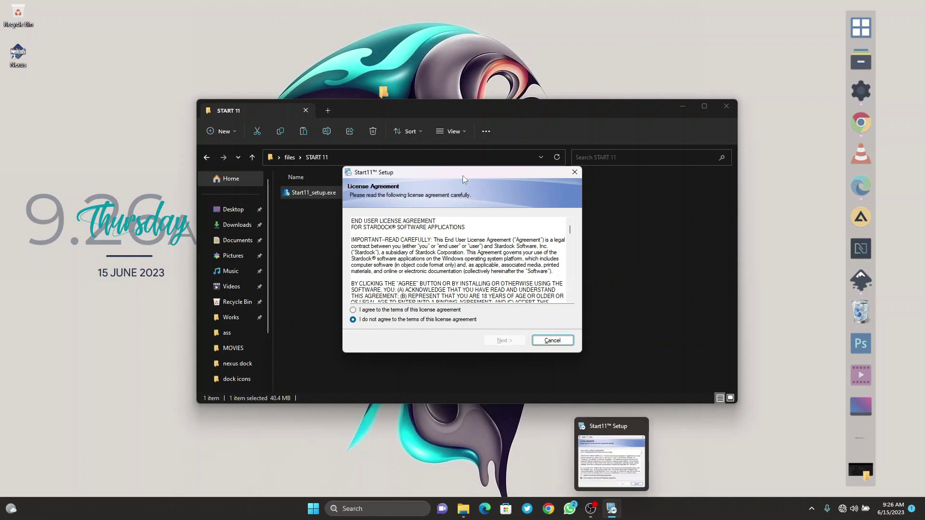
Agree to the Start11 license terms and install it in the default folder.
click(369, 313)
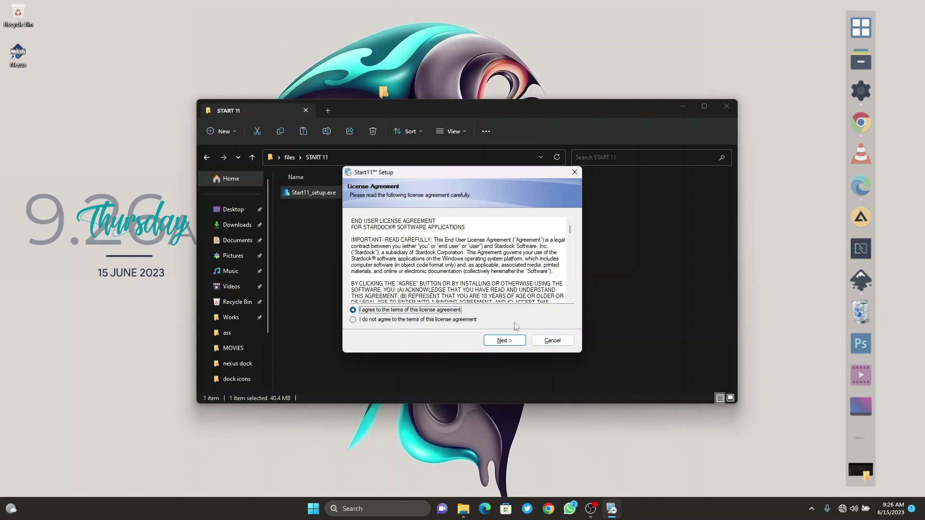
click(516, 341)
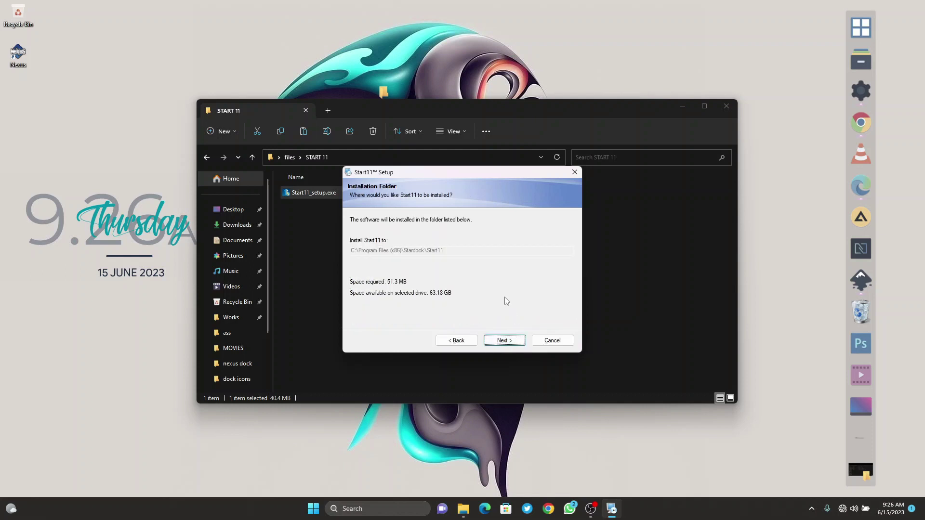
click(510, 341)
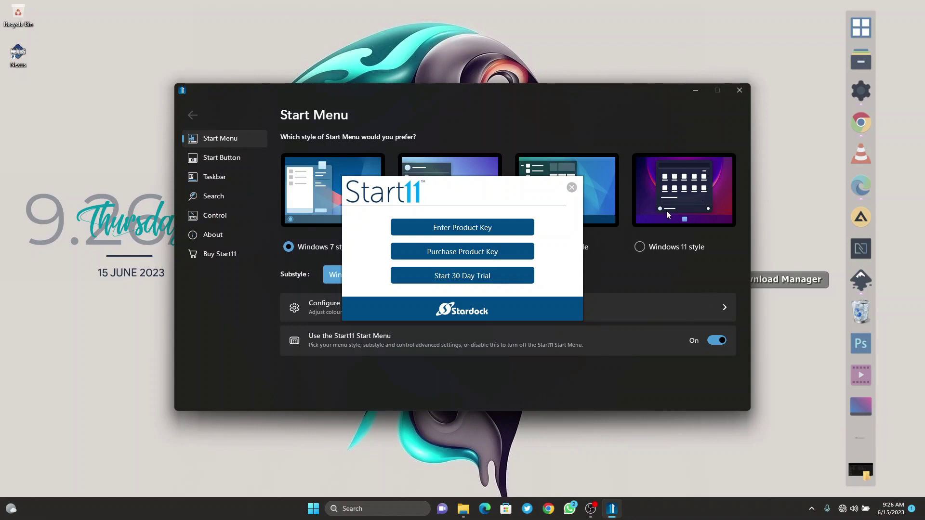
Activate the Start11 30-day trial with the e-mail address already filled in, and keep the taskbar center aligned.
click(464, 278)
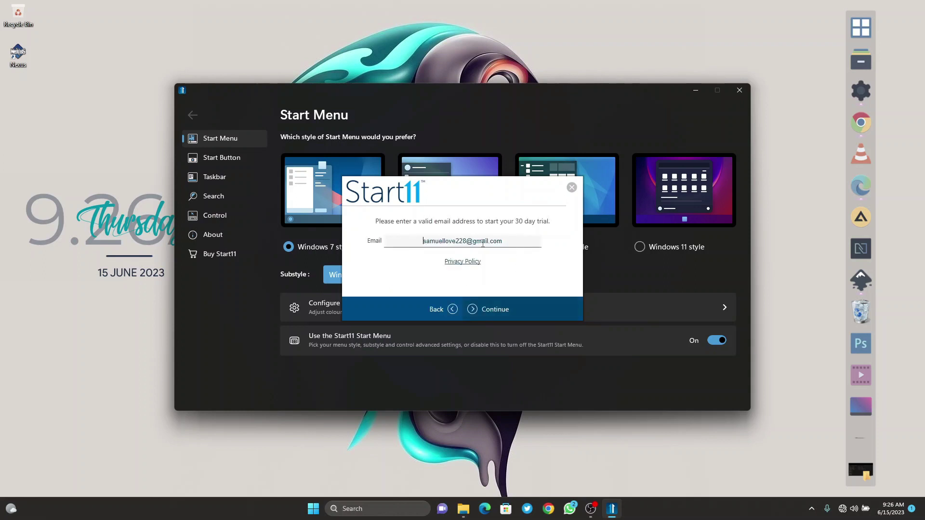
drag(495, 240, 420, 236)
click(462, 243)
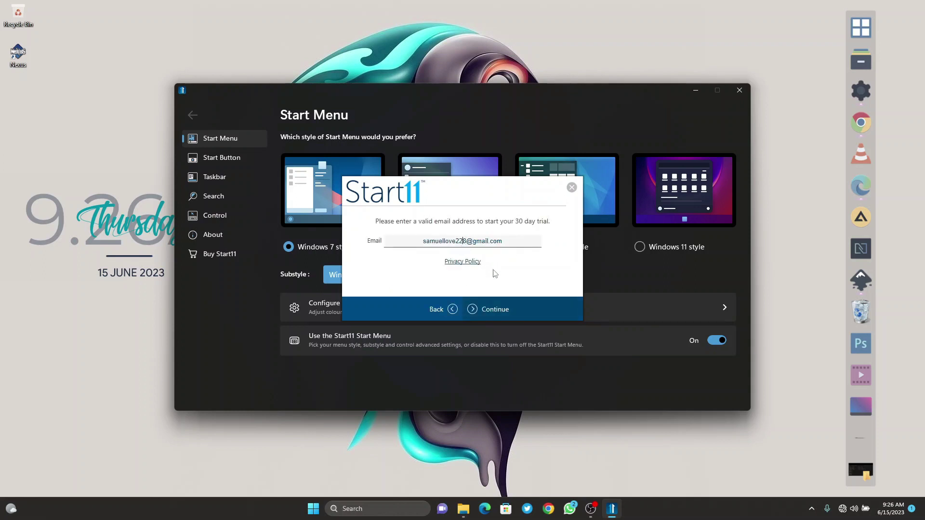
click(511, 305)
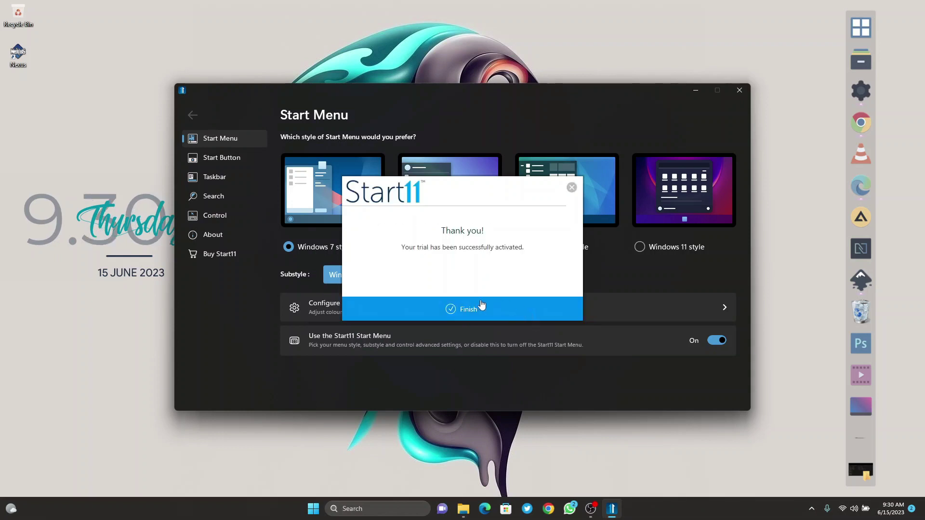
click(462, 310)
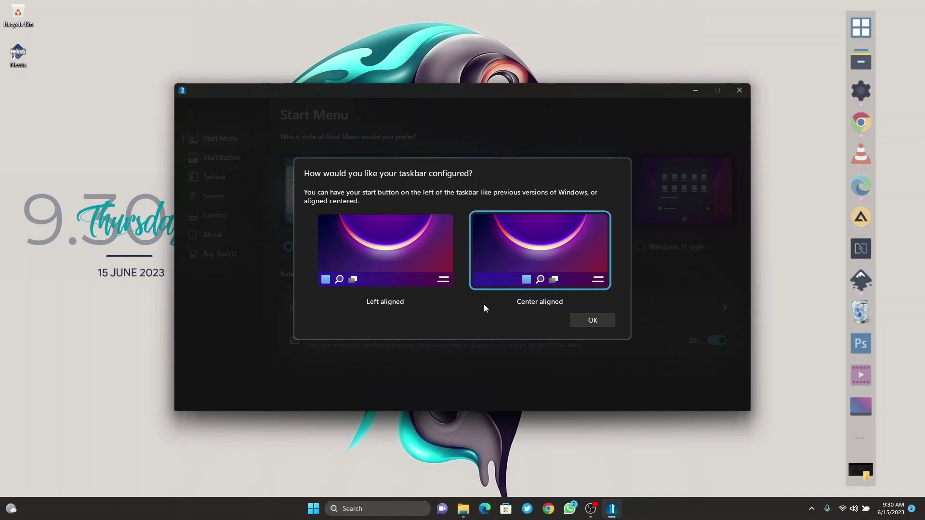
click(603, 322)
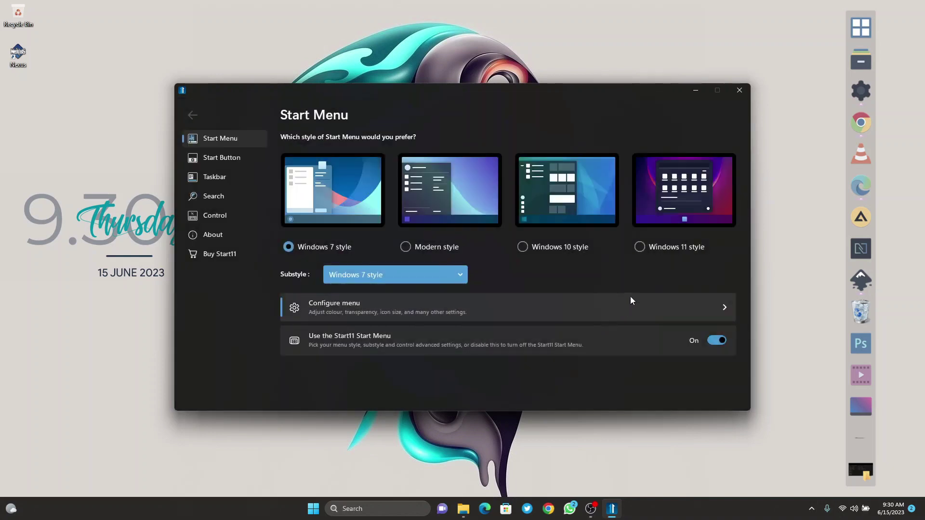
Choose the Windows 11 style Start menu, open its configuration, and preview the resulting menu.
click(697, 196)
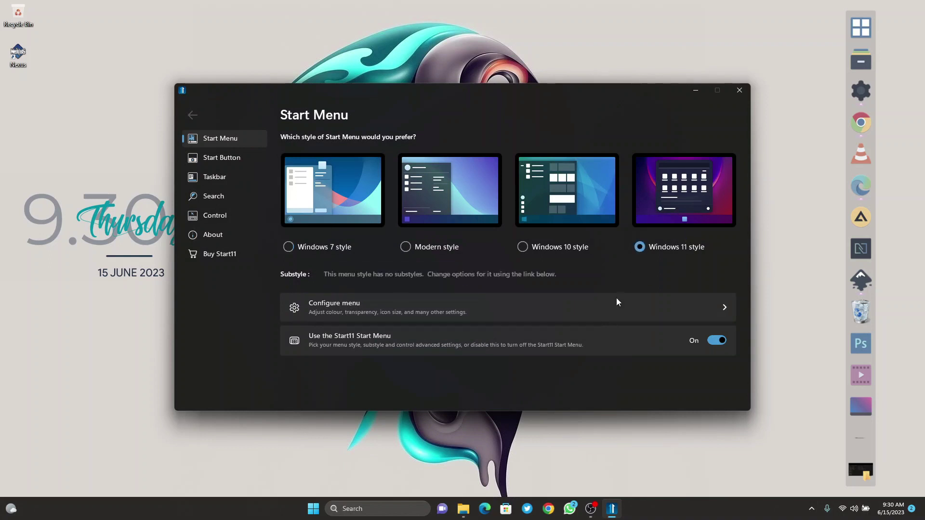
click(388, 307)
scroll(317, 239, down, 1)
scroll(326, 198, up, 1)
key(super)
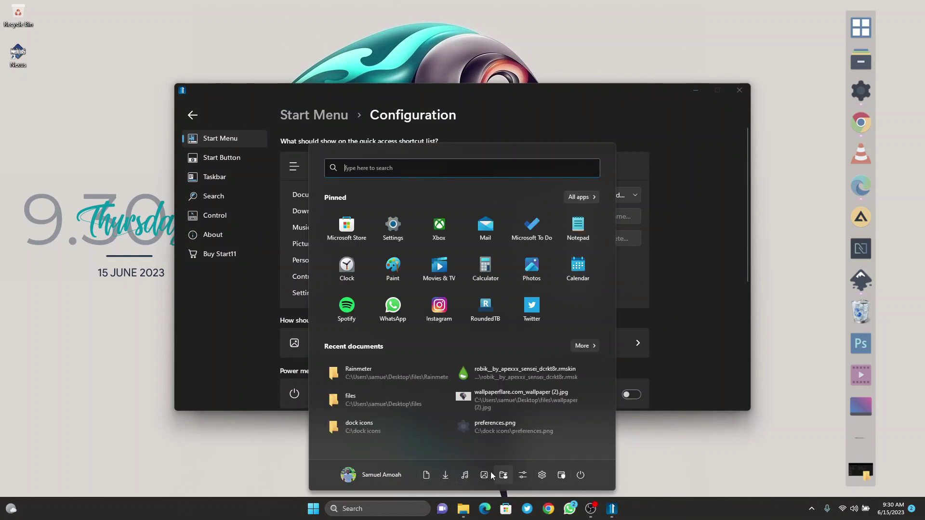
click(697, 296)
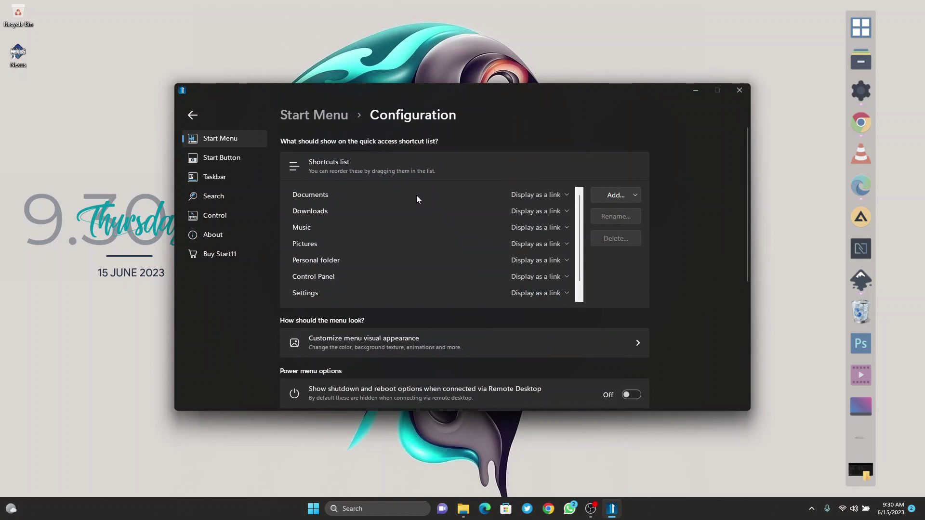
Remove Documents and Music from the Start menu's quick access shortcuts list.
click(327, 195)
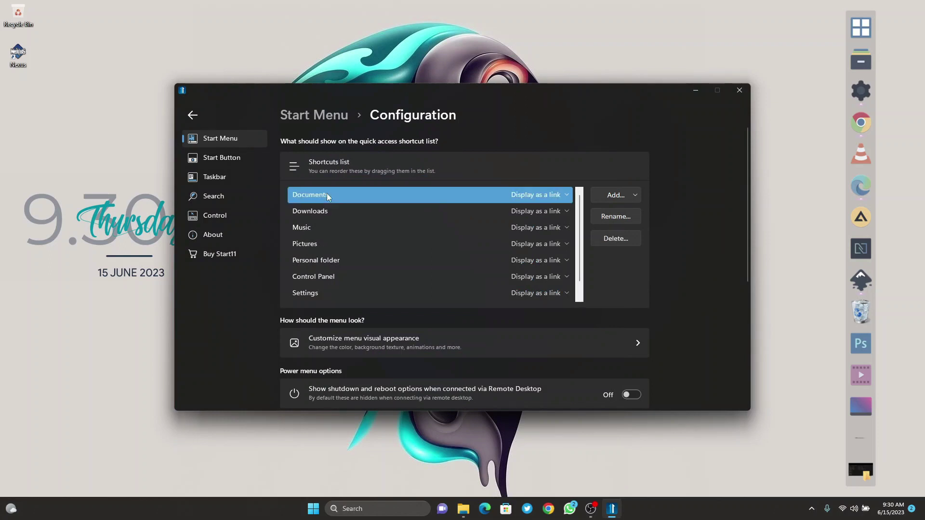
click(600, 238)
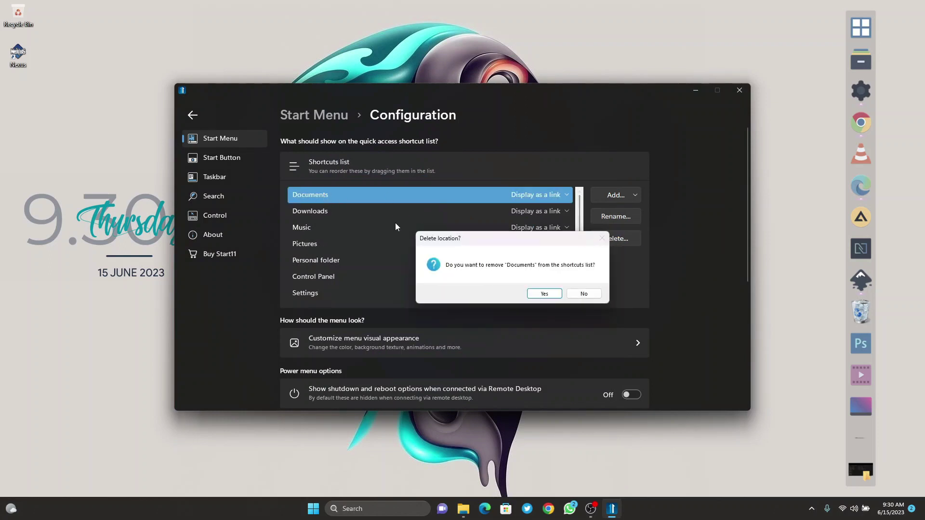
click(544, 294)
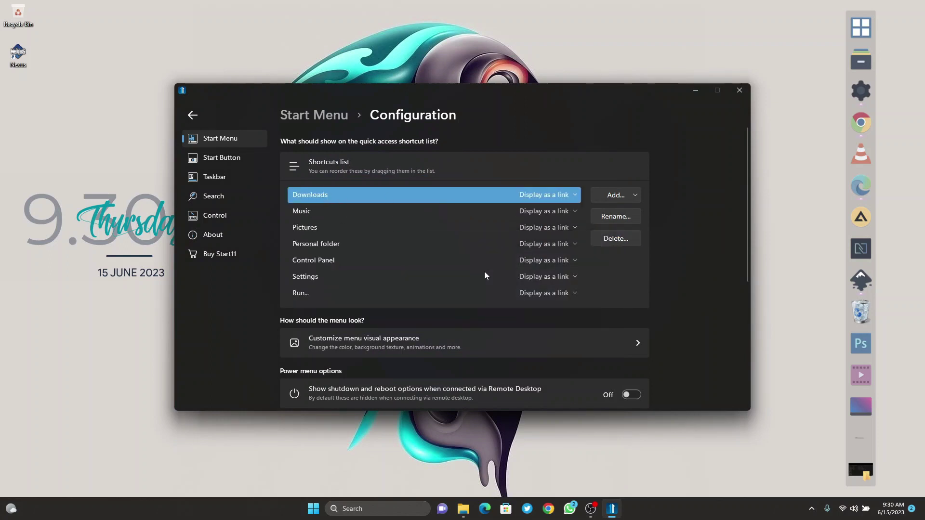
click(422, 210)
click(616, 239)
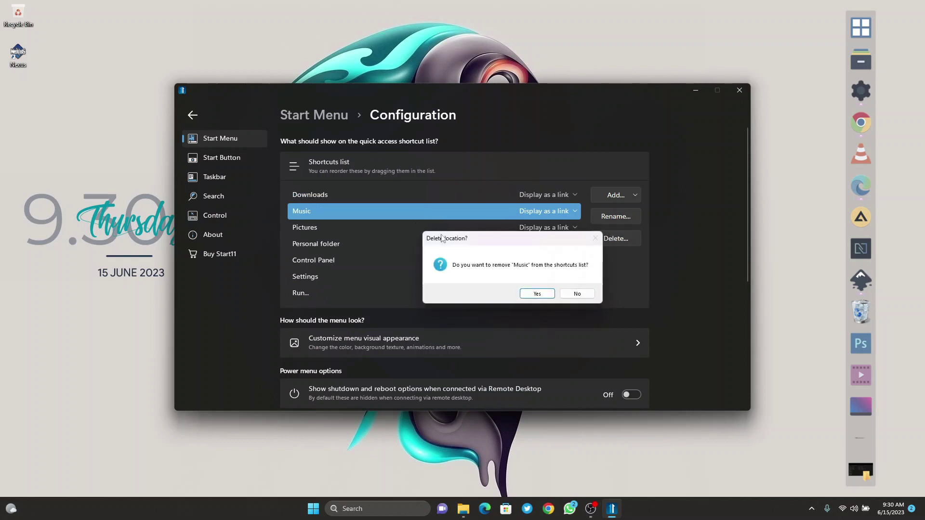
click(540, 294)
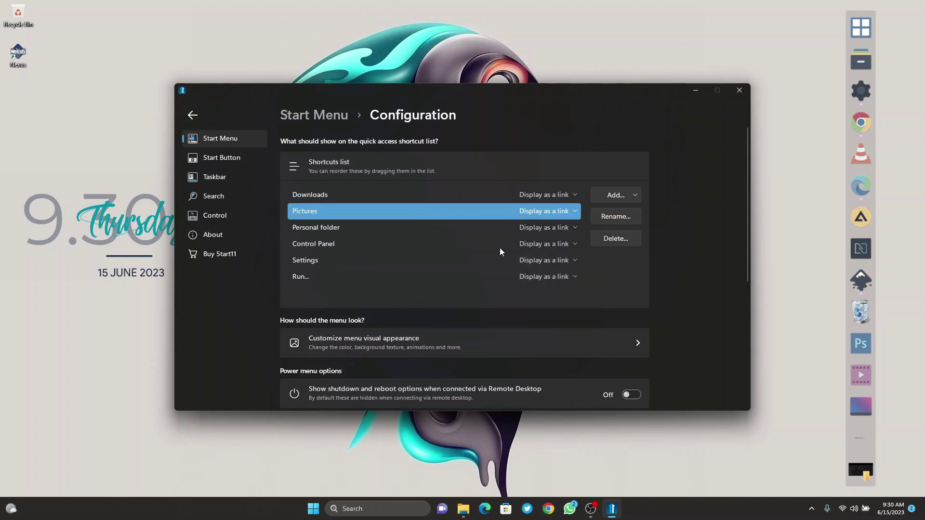
Remove Pictures, Personal folder and Run... from the shortcuts list, keeping Downloads, Control Panel and Settings.
click(622, 236)
click(540, 294)
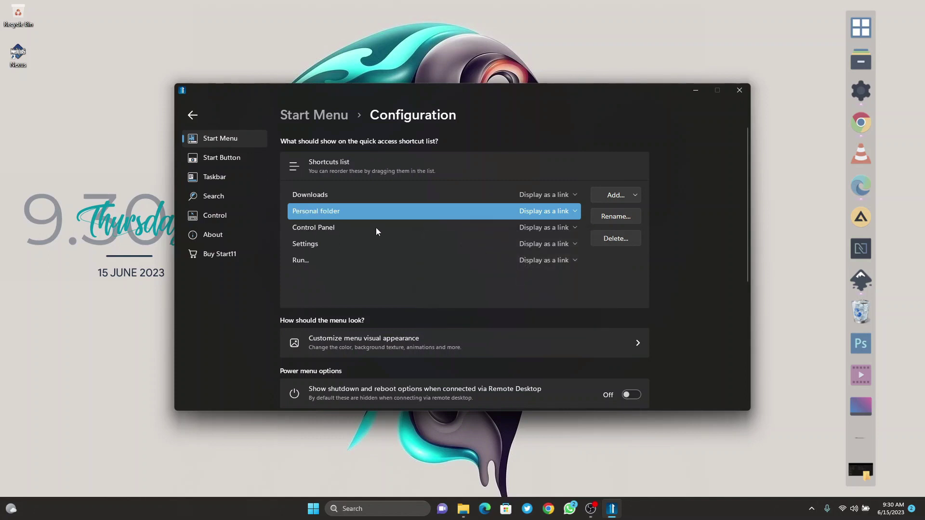
click(611, 241)
click(540, 293)
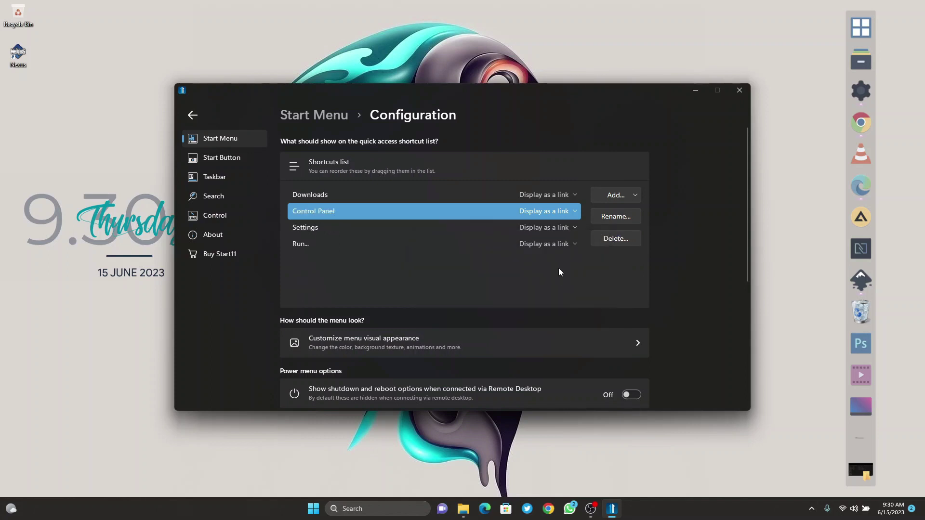
click(384, 244)
click(606, 239)
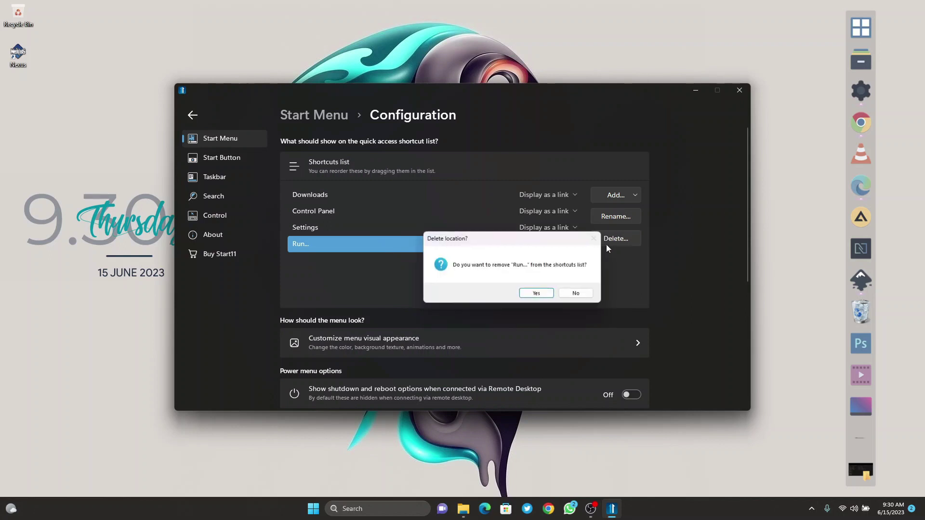
click(536, 293)
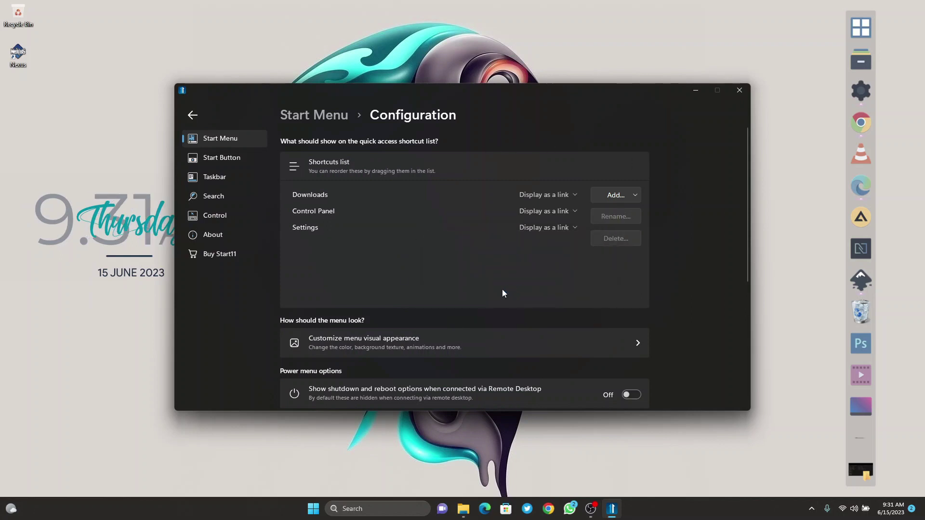
Open the Start menu's visual appearance settings and set the menu transparency to 15% solid.
click(367, 342)
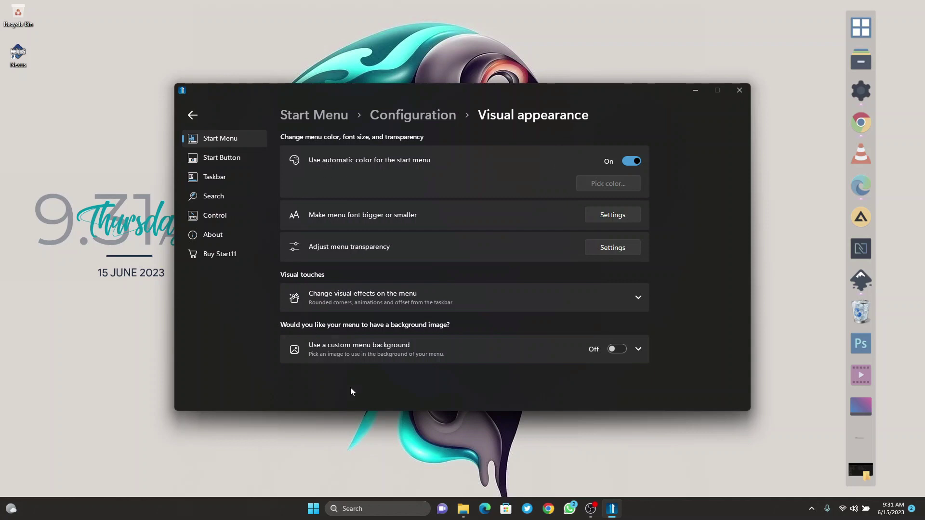
click(616, 250)
drag(623, 278, 538, 278)
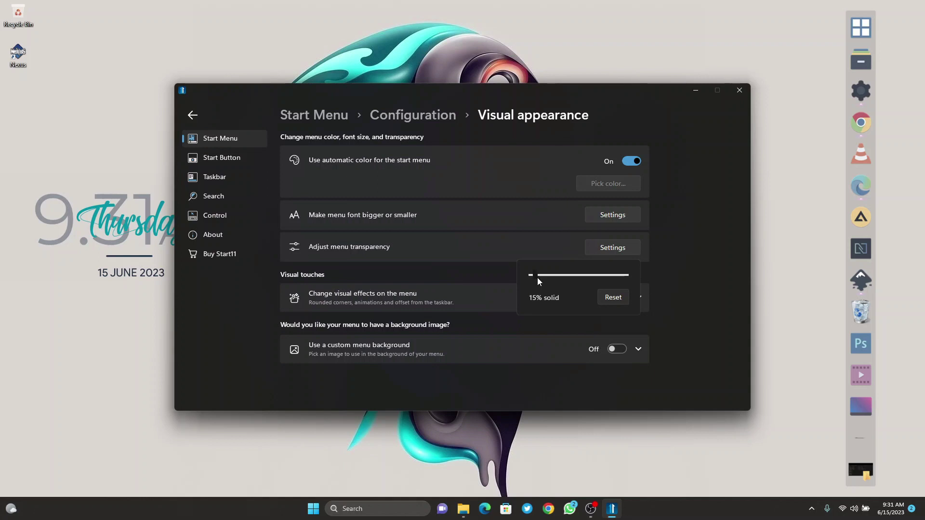
Preview the transparent Start menu, turn off its recently added apps and recent documents in the configuration, and check the menu again.
click(313, 508)
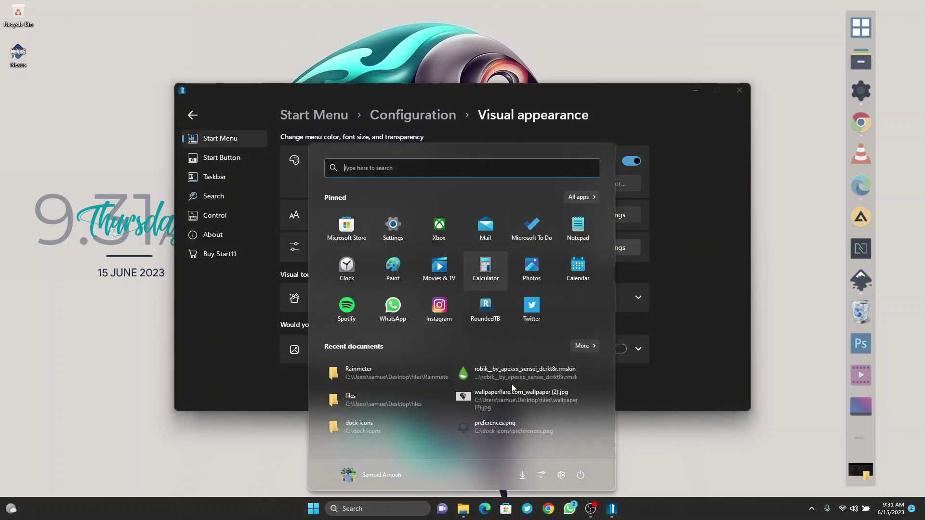
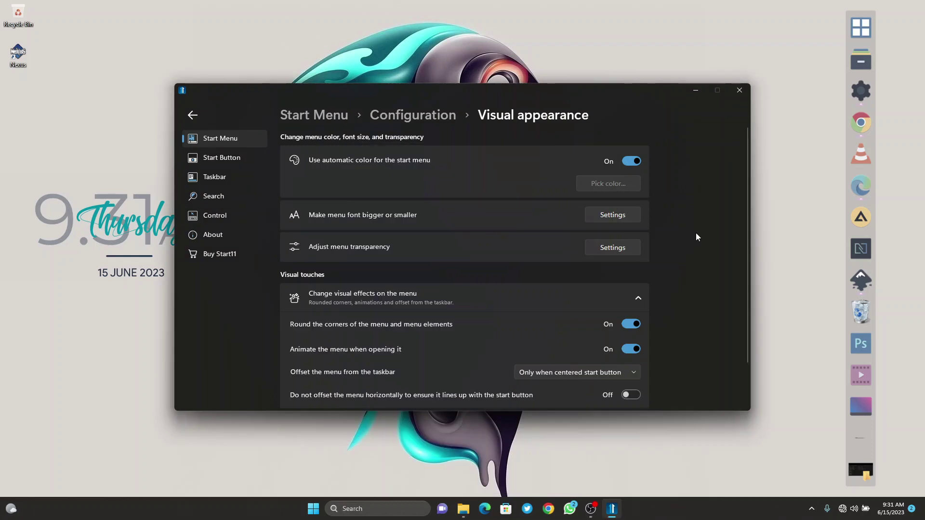
click(446, 118)
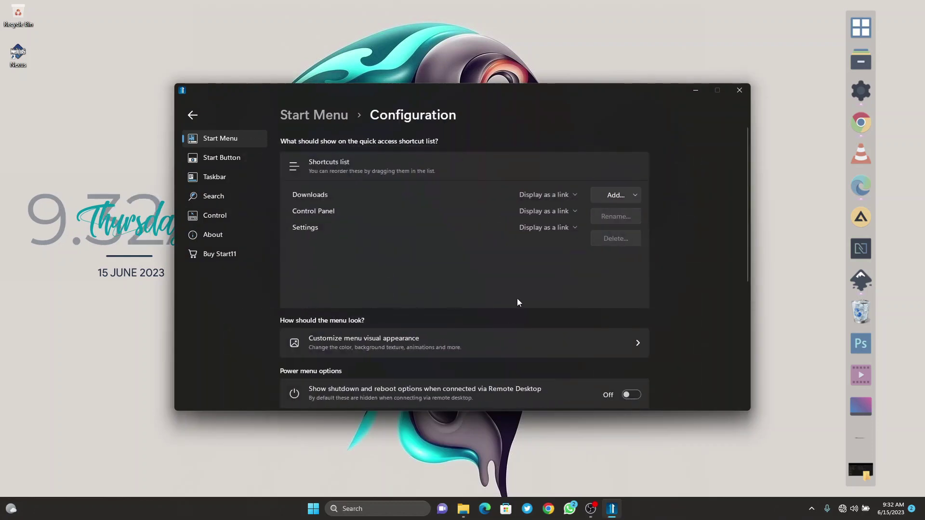
scroll(574, 322, down, 5)
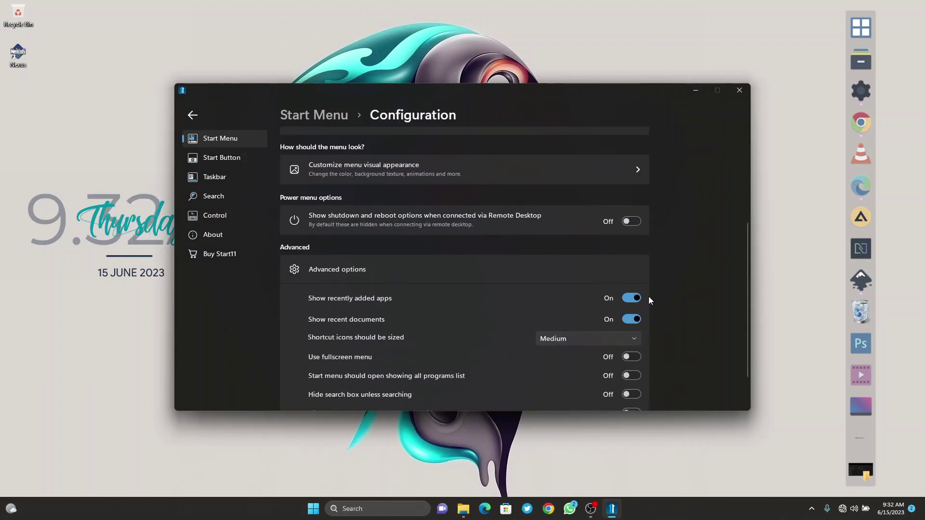
click(634, 299)
click(632, 319)
scroll(632, 319, down, 2)
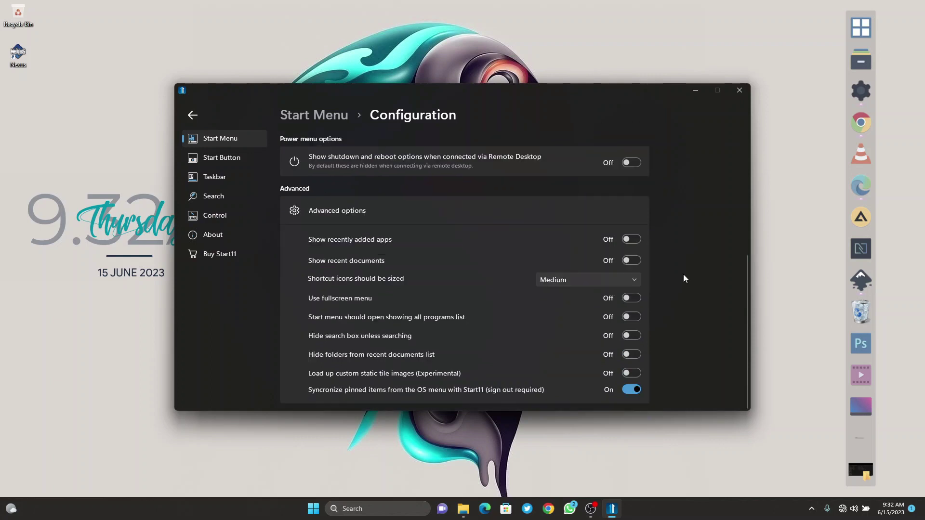
click(314, 509)
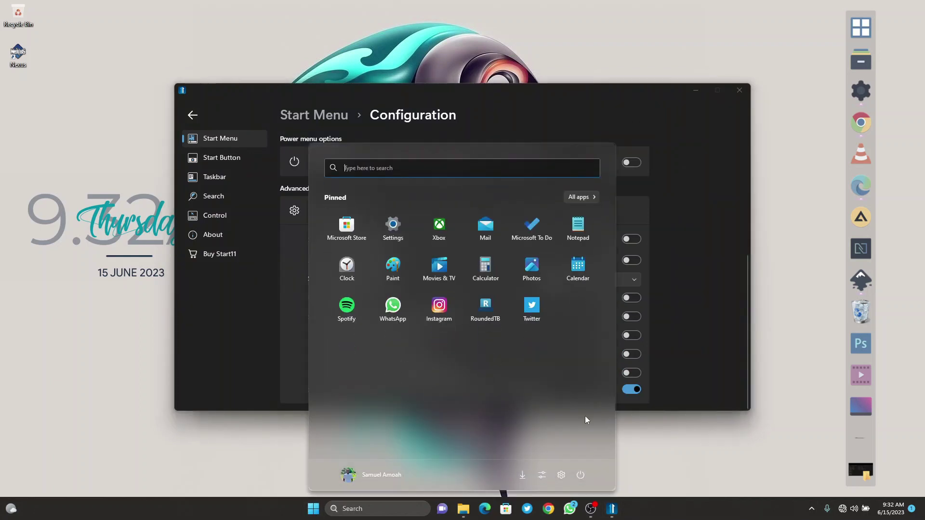
Hide the Start menu's search box unless searching and reopen the menu.
click(692, 336)
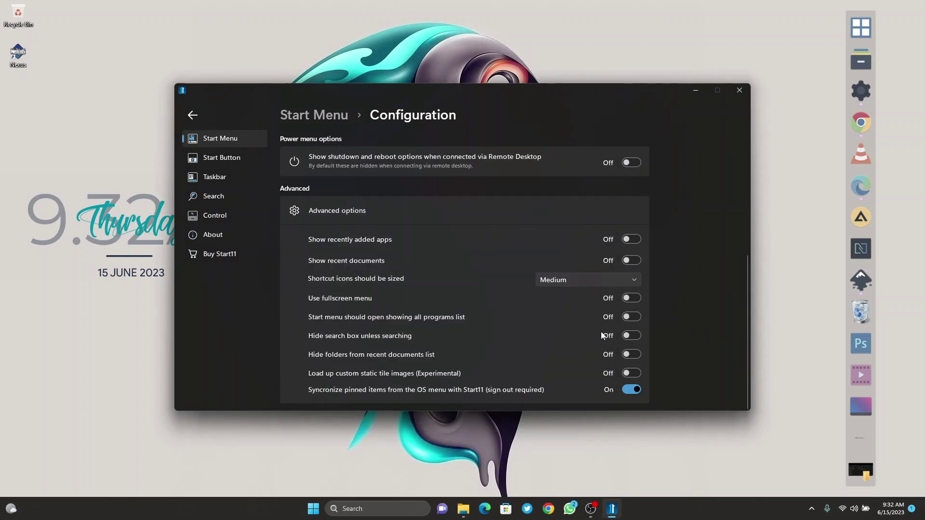
click(632, 335)
click(313, 509)
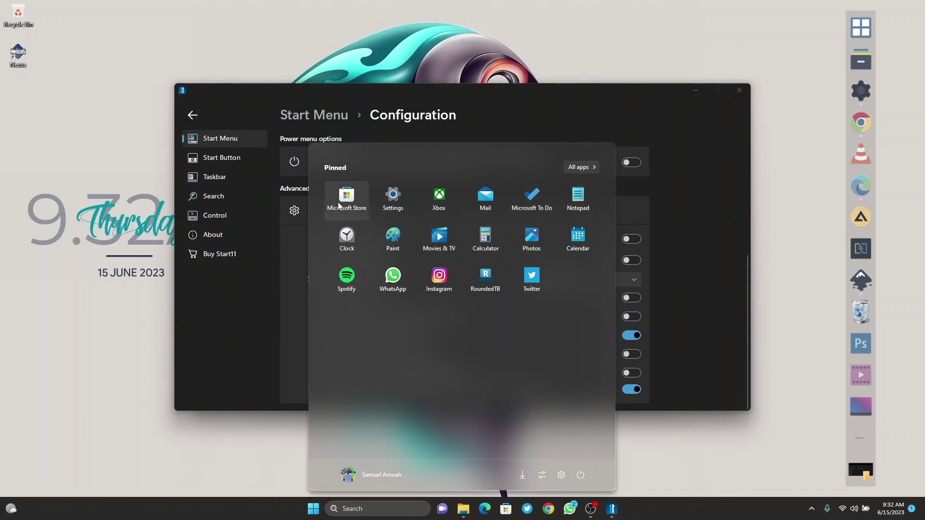
Create a new Start menu group named Social and move WhatsApp, Instagram and Spotify into it.
right_click(426, 326)
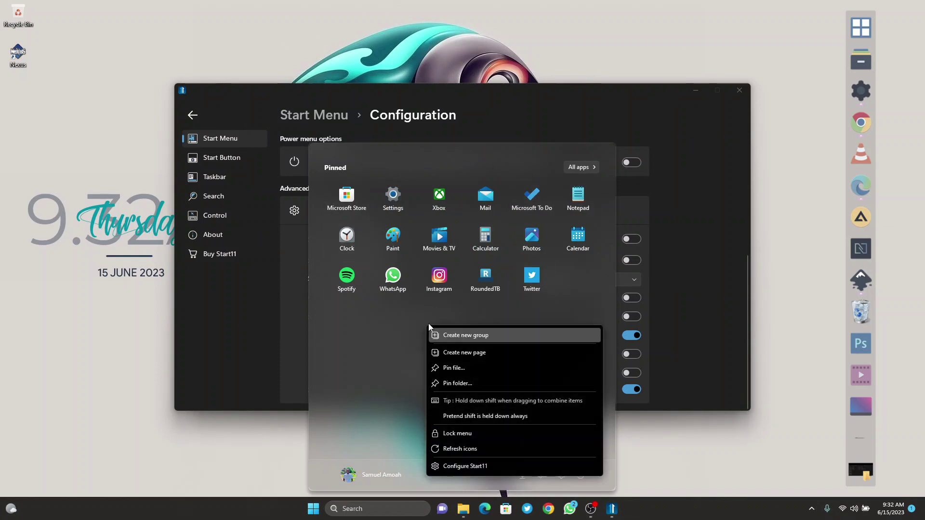
click(479, 334)
click(348, 316)
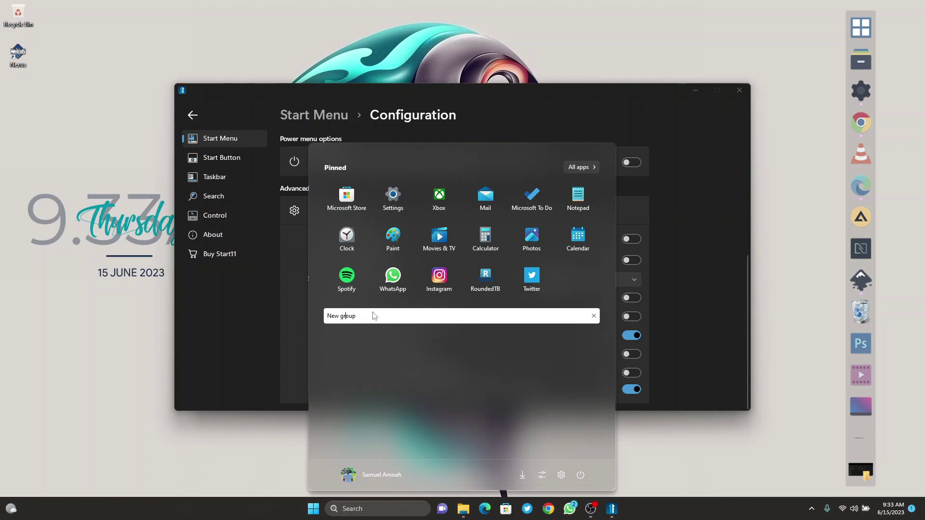
drag(360, 317, 328, 317)
text(Social)
key(Return)
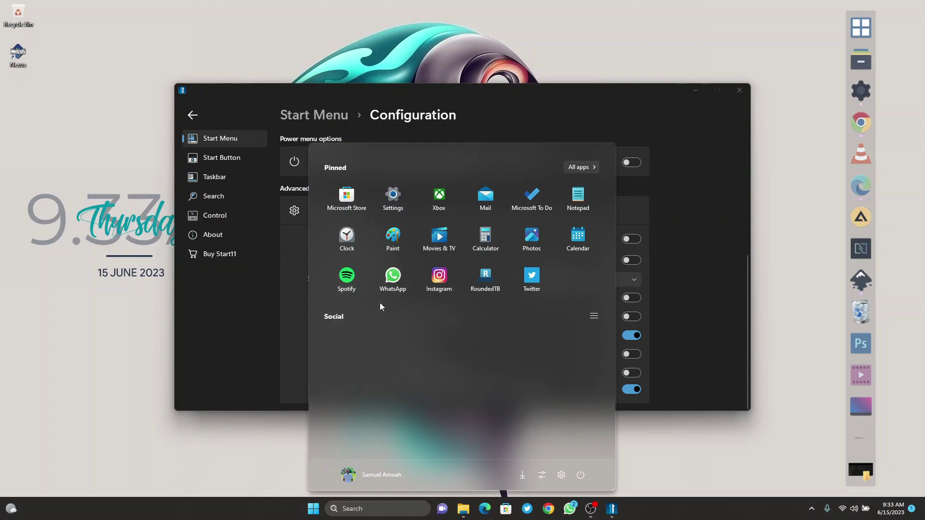
drag(402, 277, 392, 347)
drag(353, 265, 444, 350)
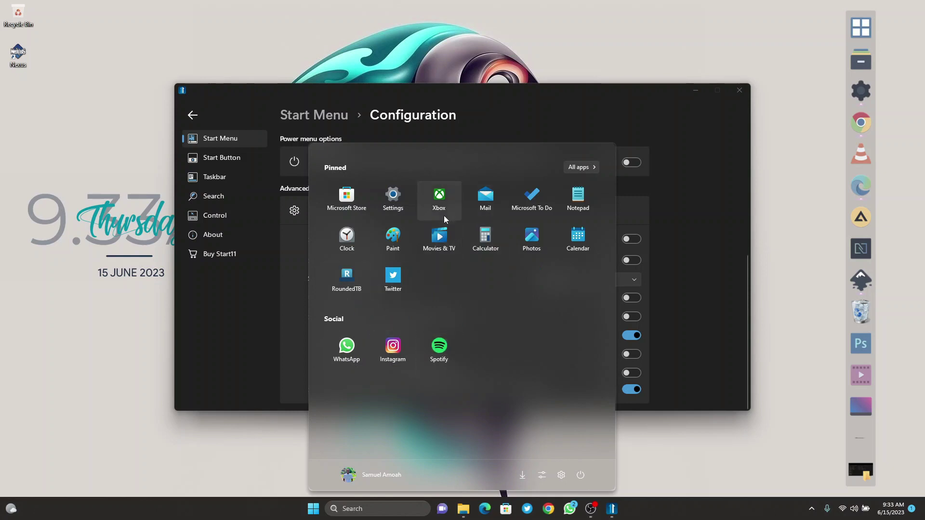
Pin Adobe Media Encoder 2020, Adobe Photoshop 2023 and Adobe Premiere Pro 2023 from the full applications list to the Start menu.
click(582, 167)
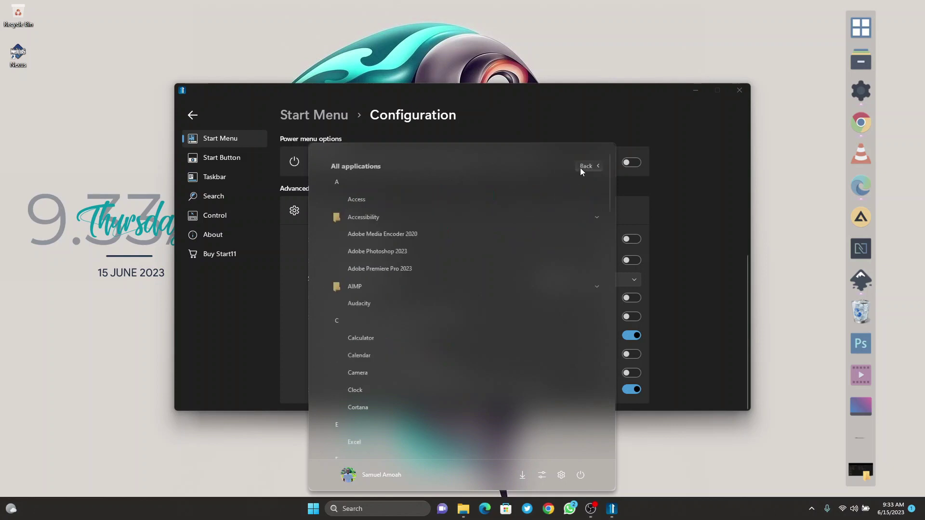
right_click(414, 233)
click(446, 241)
right_click(428, 246)
click(456, 260)
right_click(432, 271)
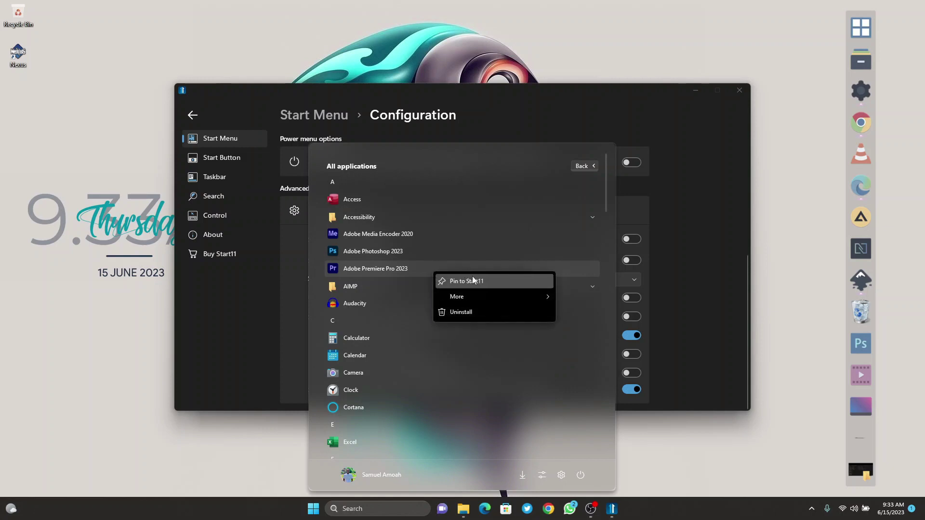
click(472, 277)
Pin Google Chrome and Instagram from the applications list to Start11 and return to the pinned view.
scroll(477, 311, down, 3)
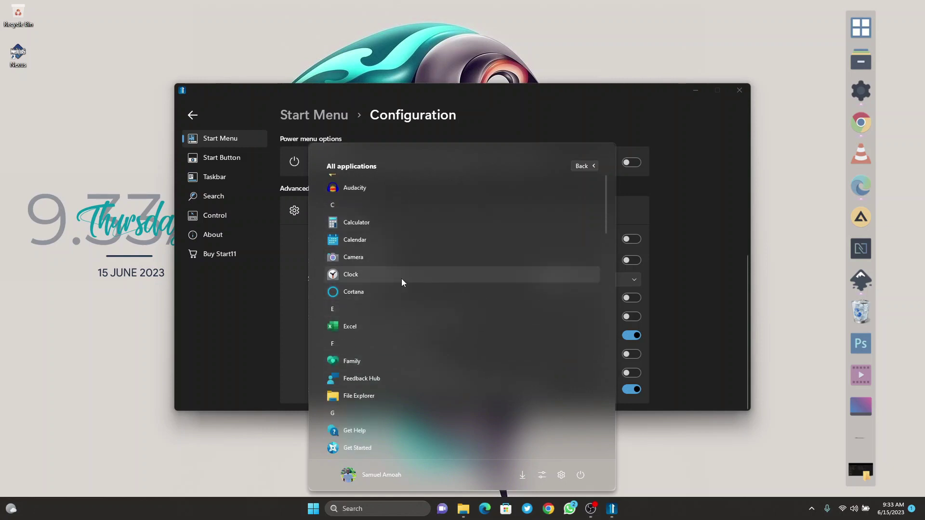
scroll(417, 333, down, 5)
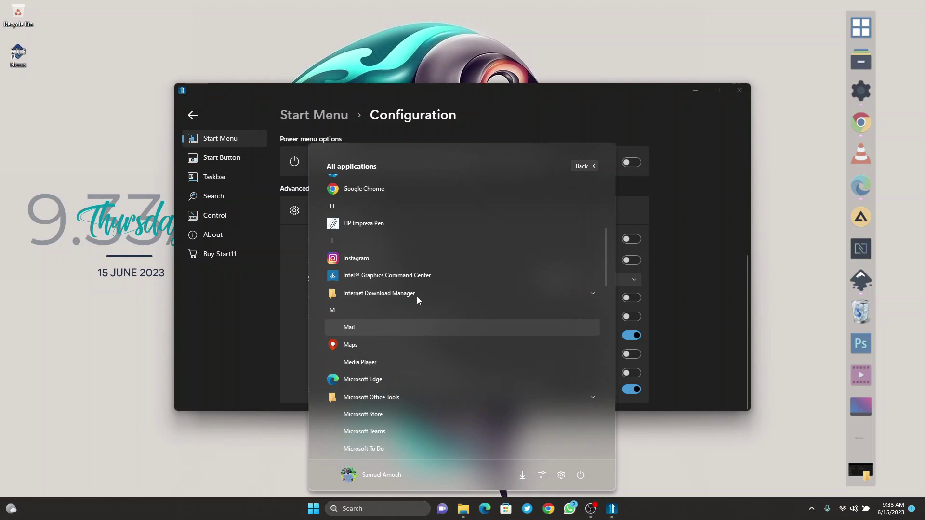
right_click(423, 189)
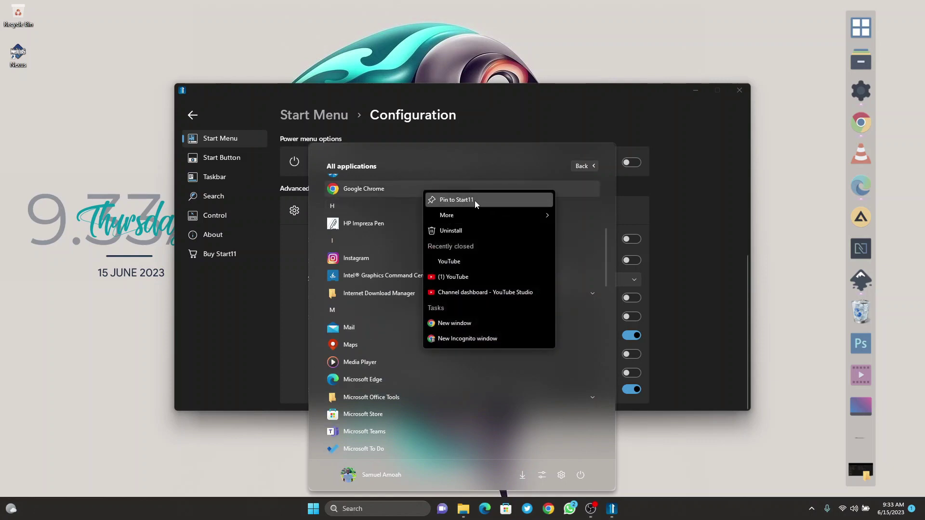
click(475, 200)
right_click(469, 256)
click(469, 255)
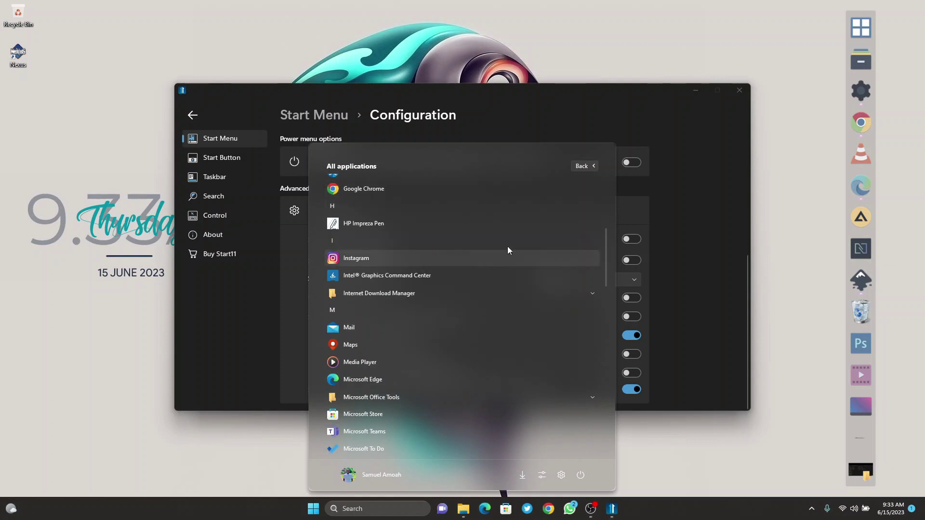
click(585, 166)
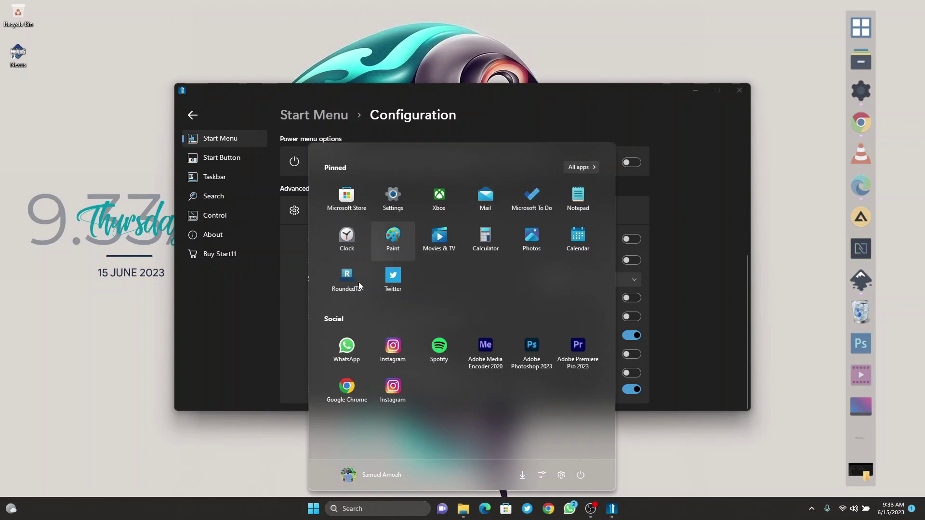
Reopen the Start menu to check the pinned groups and close the Start11 configuration window.
click(314, 513)
click(315, 514)
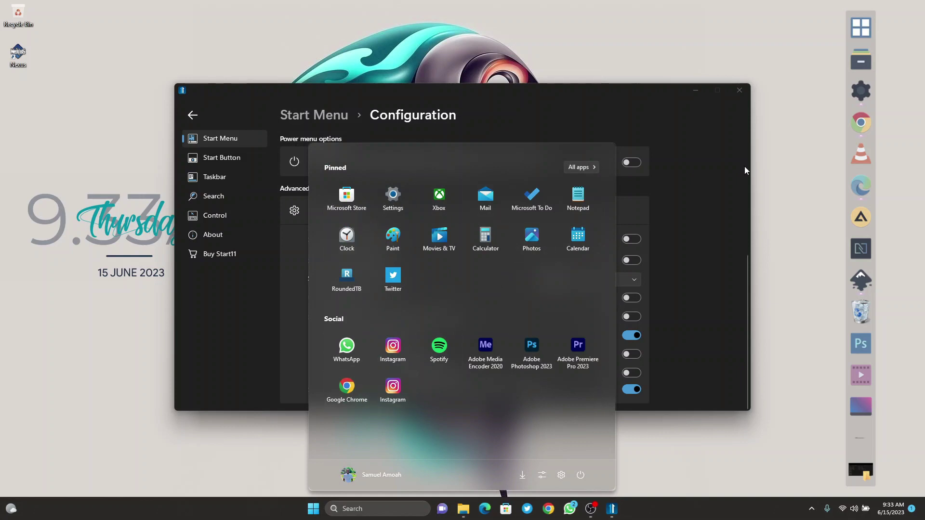
click(720, 145)
click(739, 90)
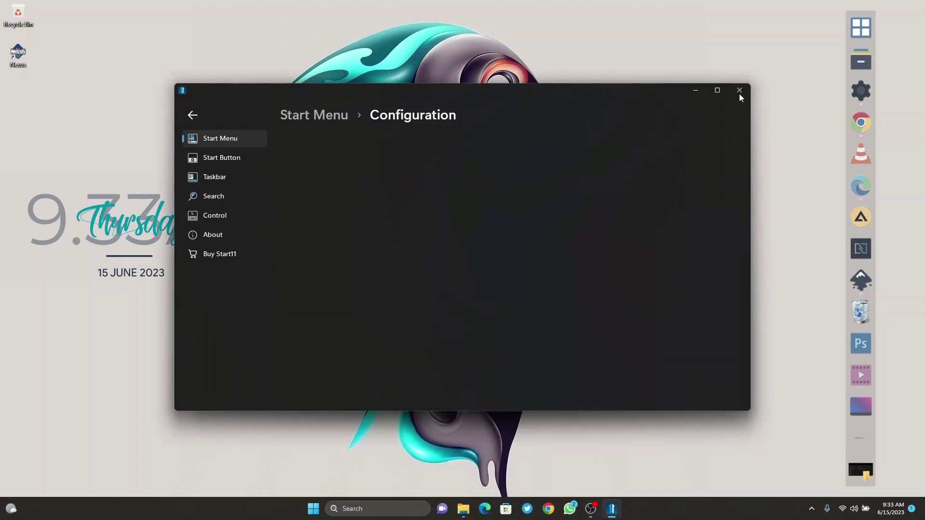
click(730, 105)
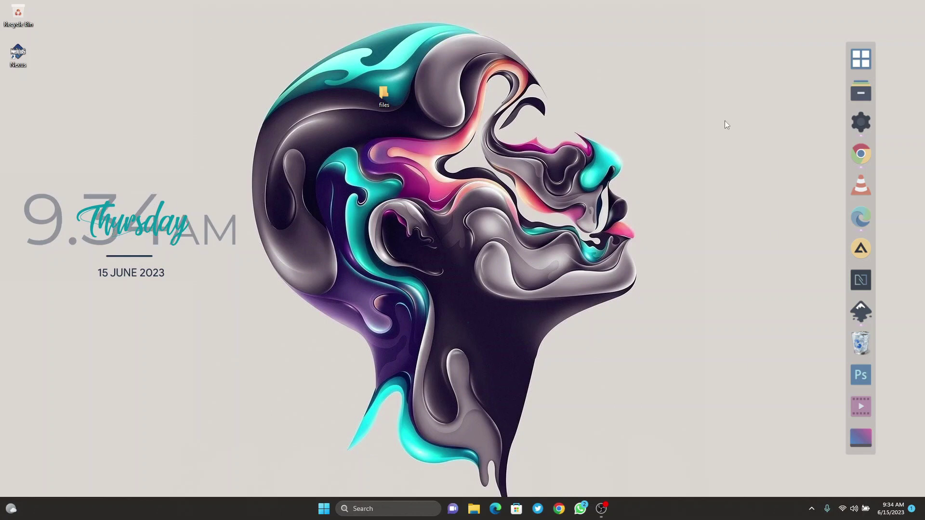
Hide the Windows taskbar and desktop icons in the Nexus dock's general preferences, apply the changes and close the preferences.
right_click(861, 106)
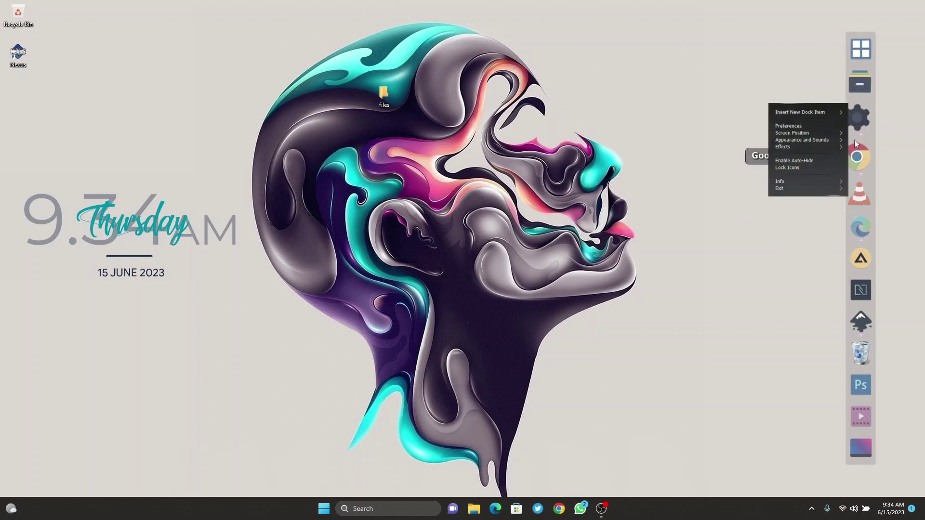
click(805, 126)
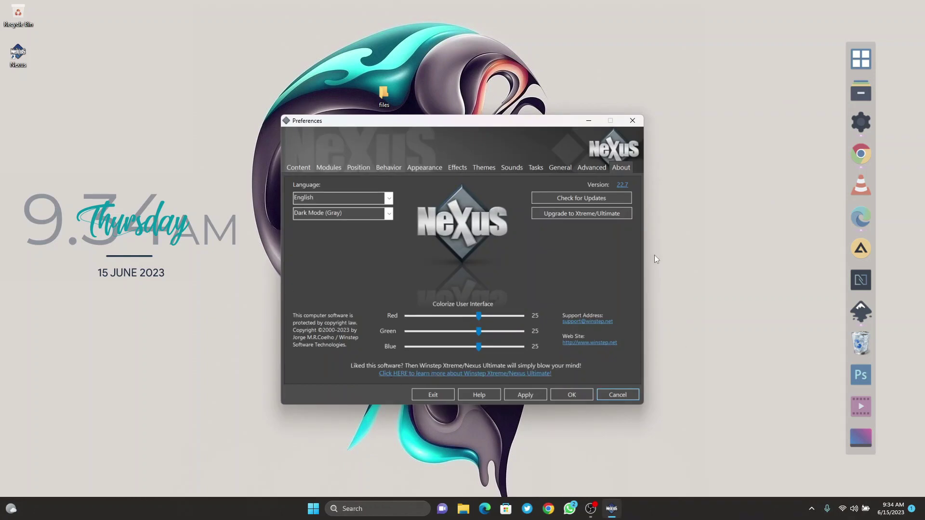
click(564, 169)
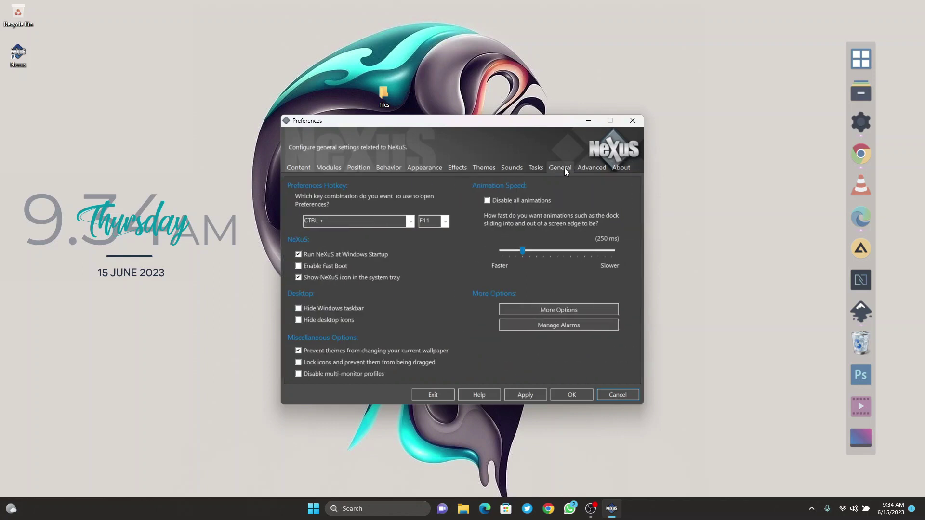
click(304, 309)
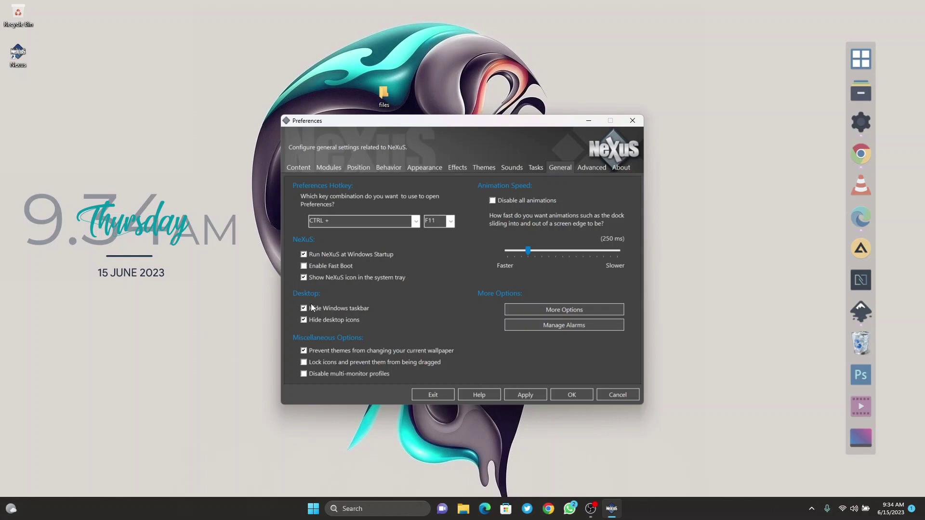
click(524, 395)
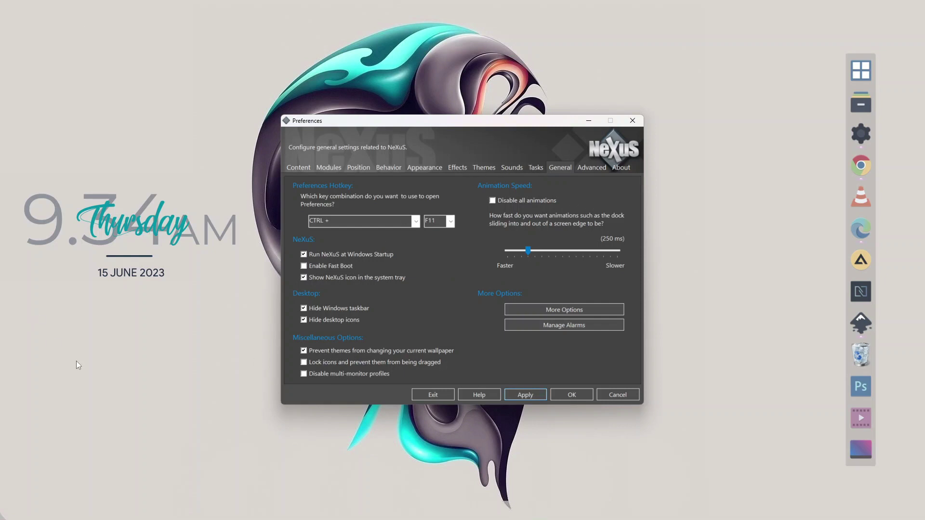
key(Escape)
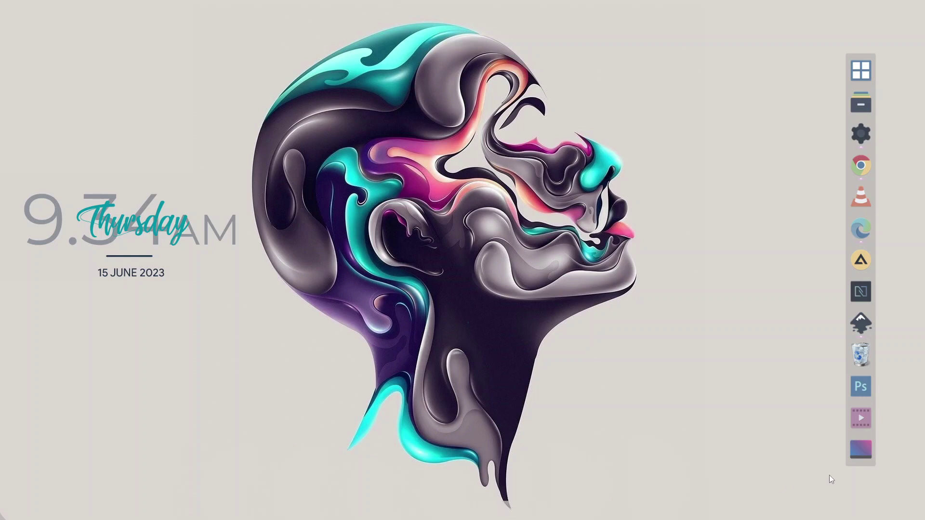
Open the Start menu on the cleared desktop to examine its look and close it.
key(super)
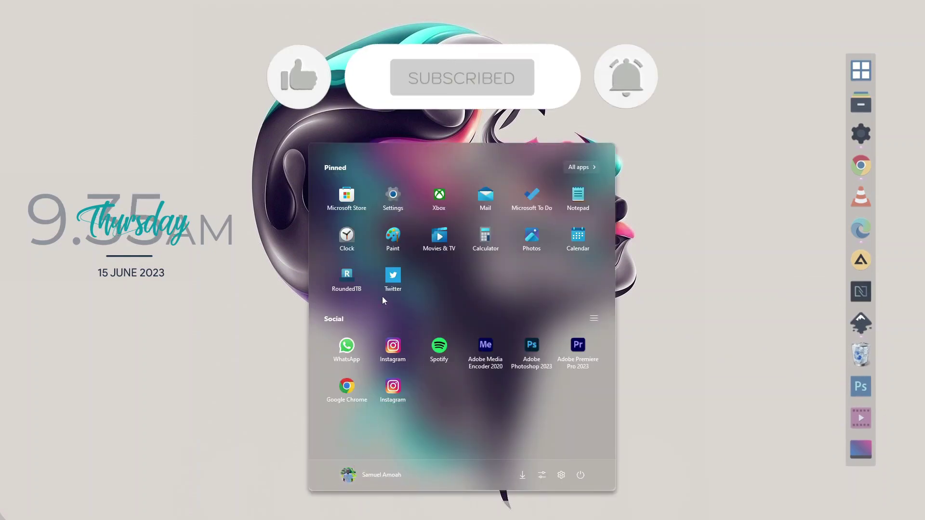
click(749, 182)
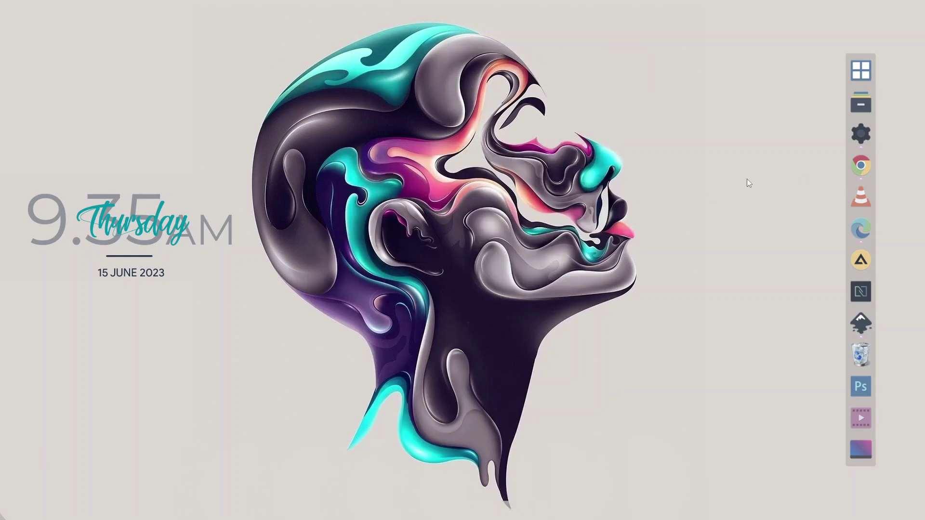